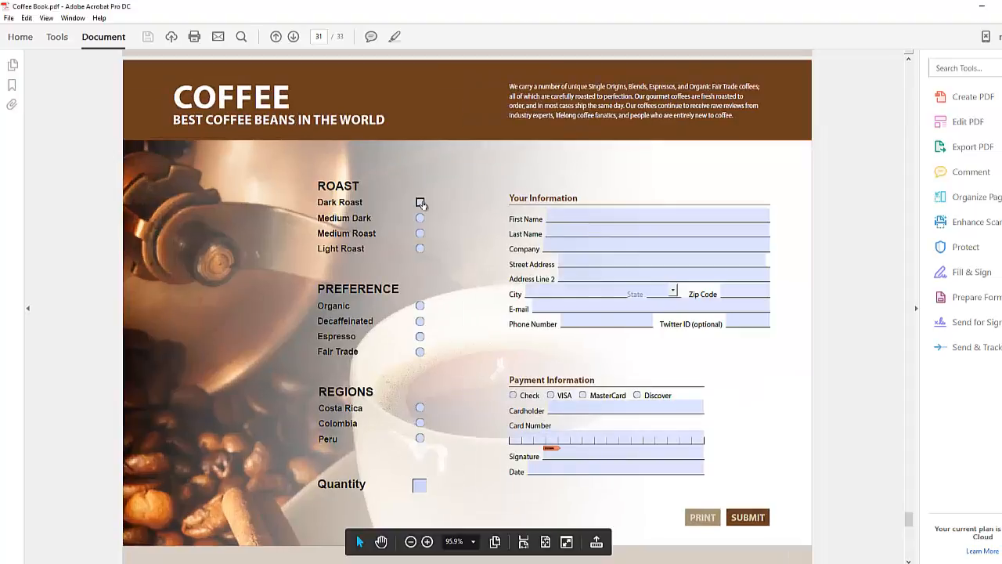
In the Acrobat test form, choose Dark Roast, then Organic, and enter Quantity 2.
{"action": "left_click", "coordinate": [420, 202]}
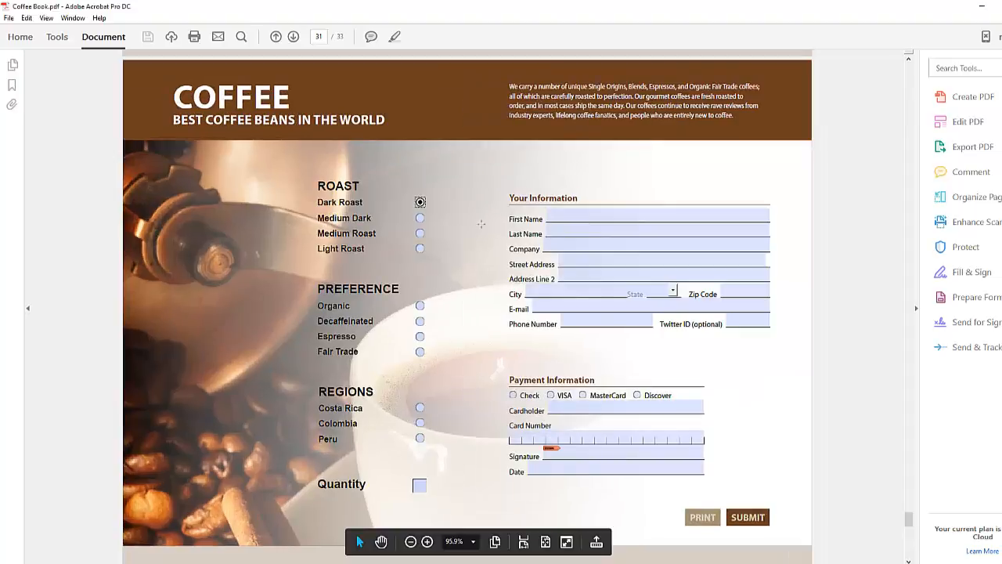
{"action": "left_click", "coordinate": [420, 306]}
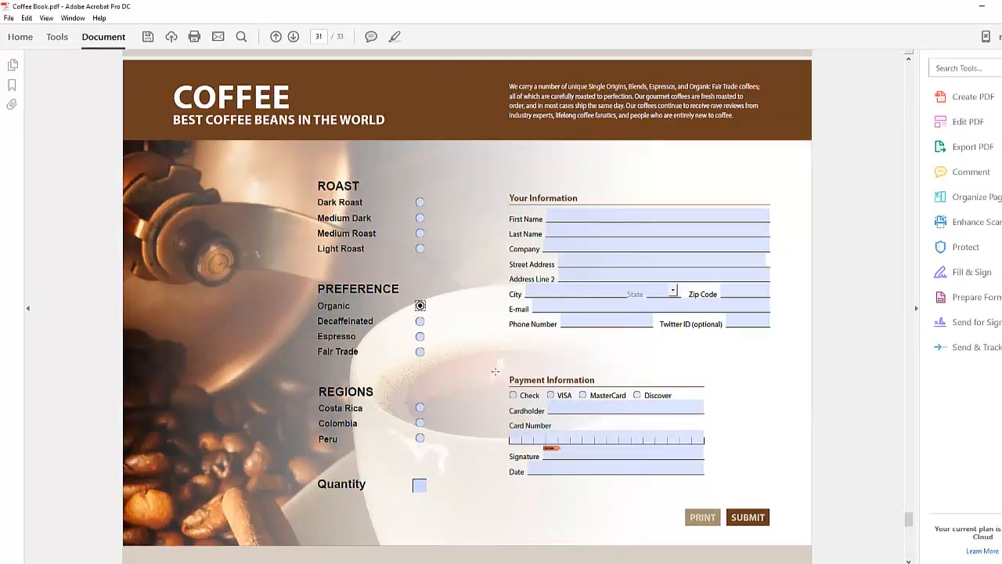
{"action": "left_click", "coordinate": [419, 485]}
{"action": "type", "text": "2"}
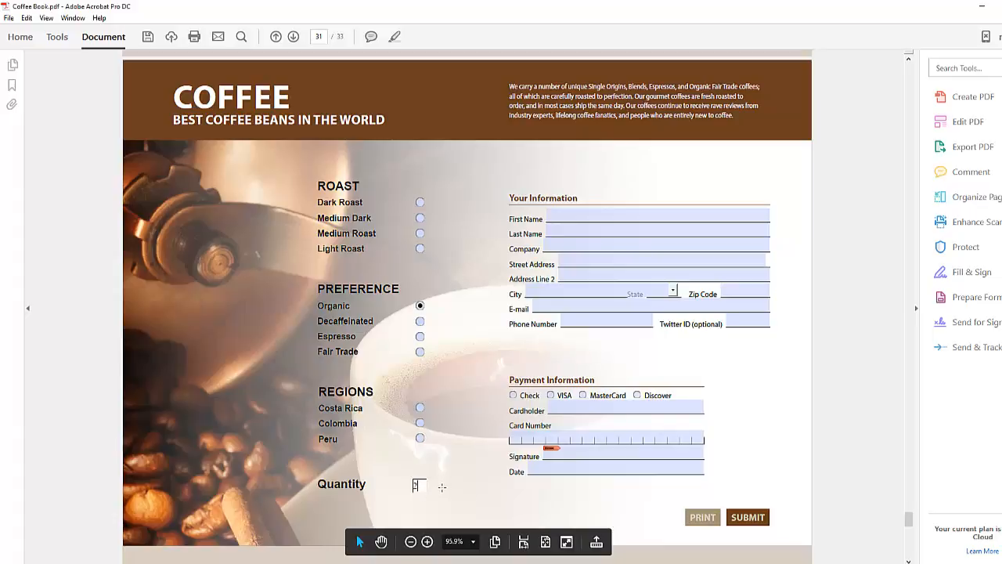
Enter a first name, choose VISA as payment, and fill in a card number.
{"action": "left_click", "coordinate": [556, 215]}
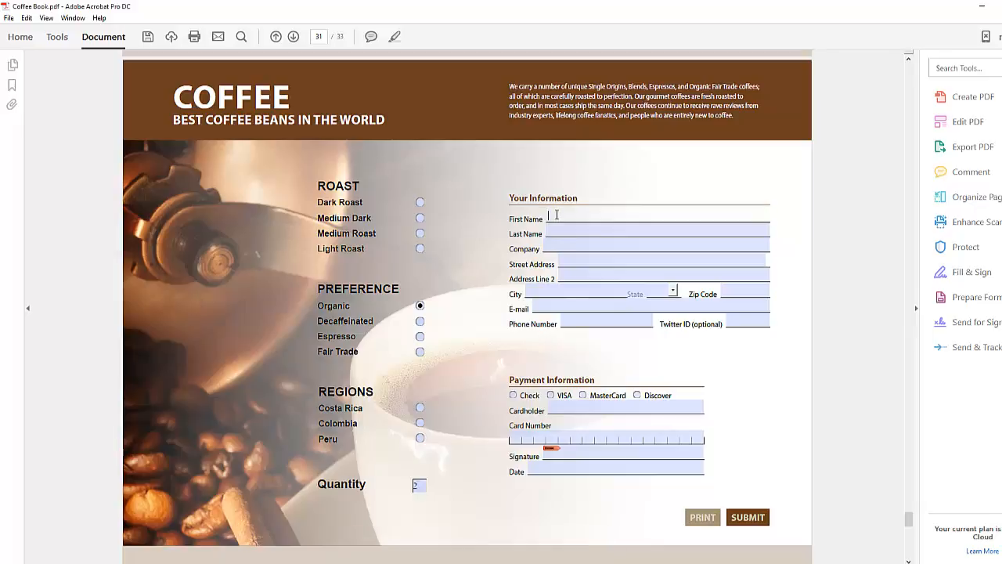
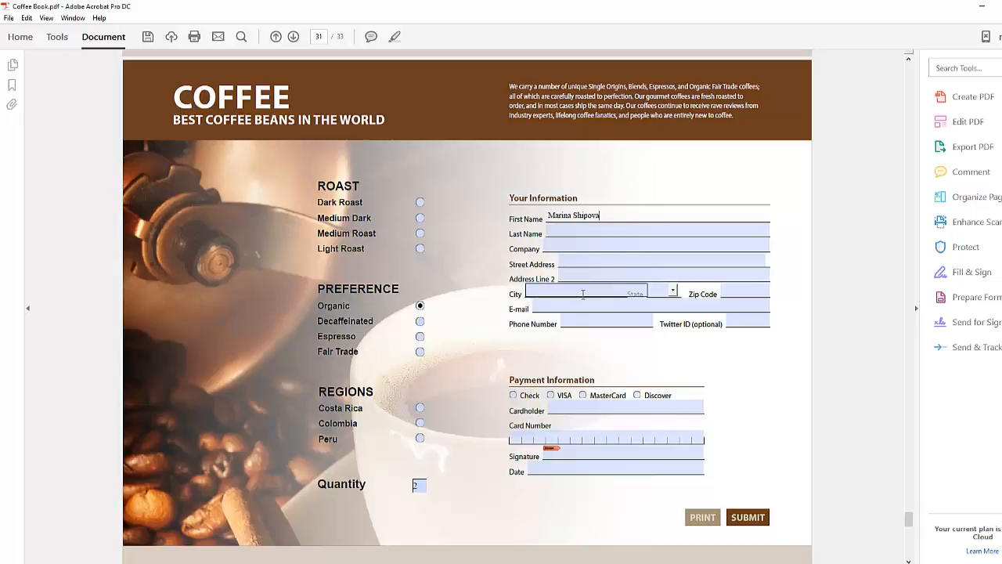
{"action": "left_click", "coordinate": [601, 321]}
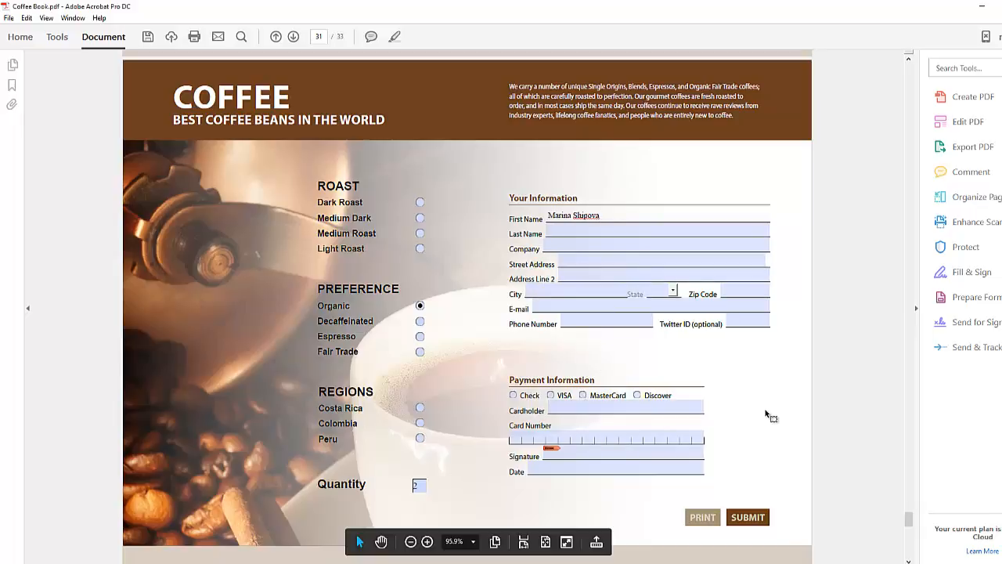
{"action": "left_click", "coordinate": [552, 397]}
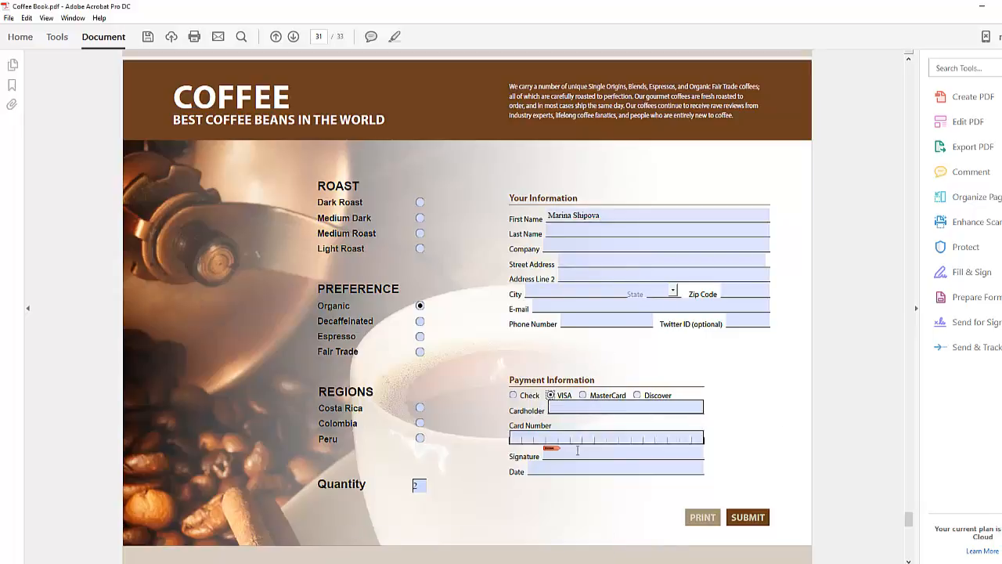
{"action": "left_click", "coordinate": [521, 442]}
{"action": "type", "text": "3456677"}
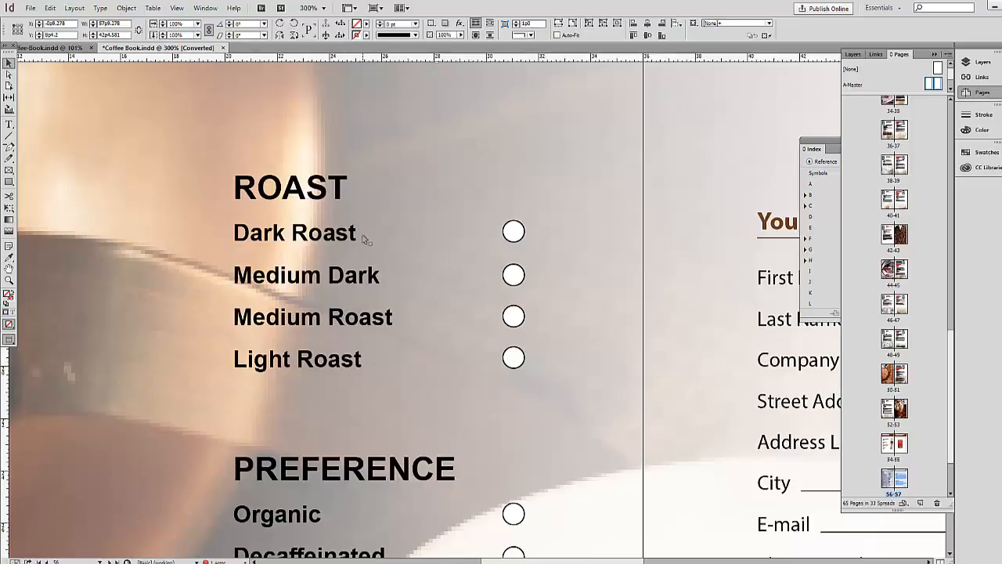
Back in InDesign, select the Dark Roast circle and bring up the Window menu's panel list.
{"action": "left_click", "coordinate": [521, 238]}
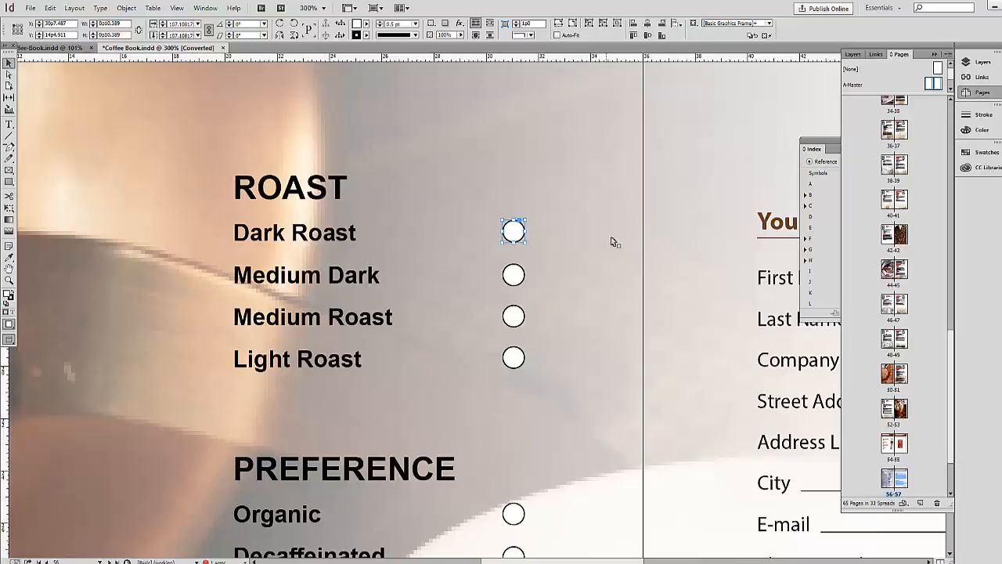
{"action": "left_click", "coordinate": [205, 7]}
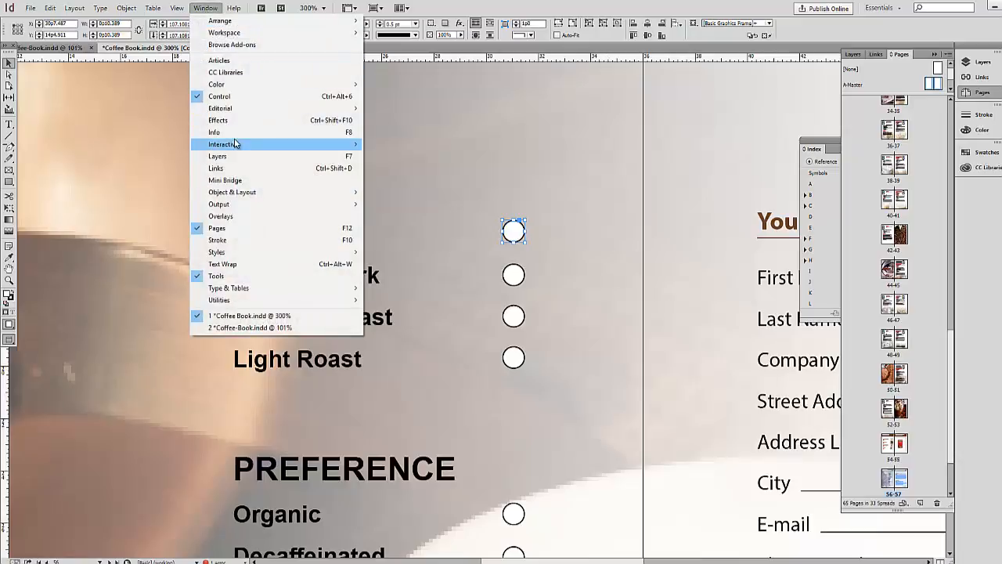
Make the Dark Roast circle a Radio Button form field in the Buttons and Forms panel.
{"action": "mouse_move", "coordinate": [233, 144]}
{"action": "left_click", "coordinate": [408, 171]}
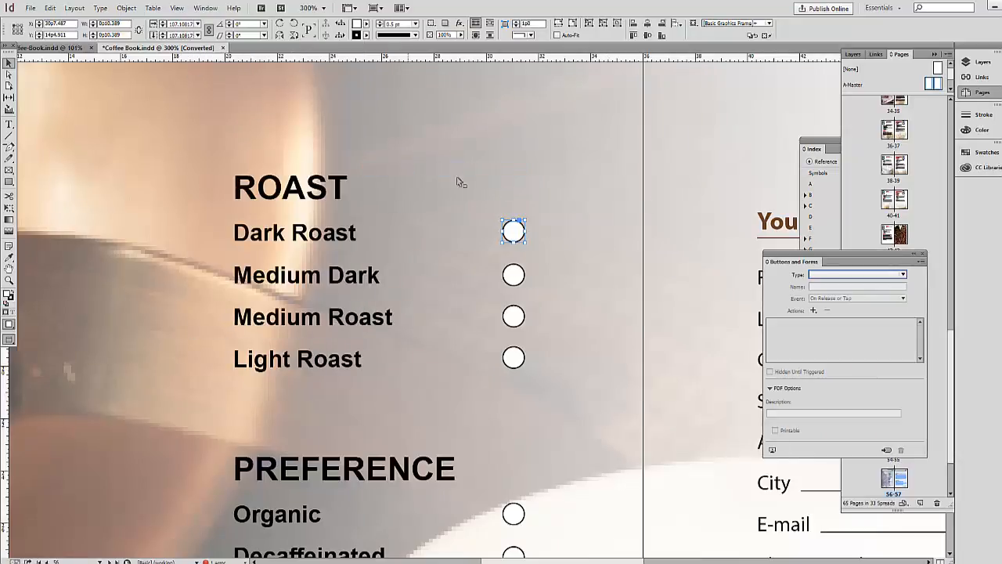
{"action": "left_click_drag", "start_coordinate": [798, 248], "coordinate": [646, 181]}
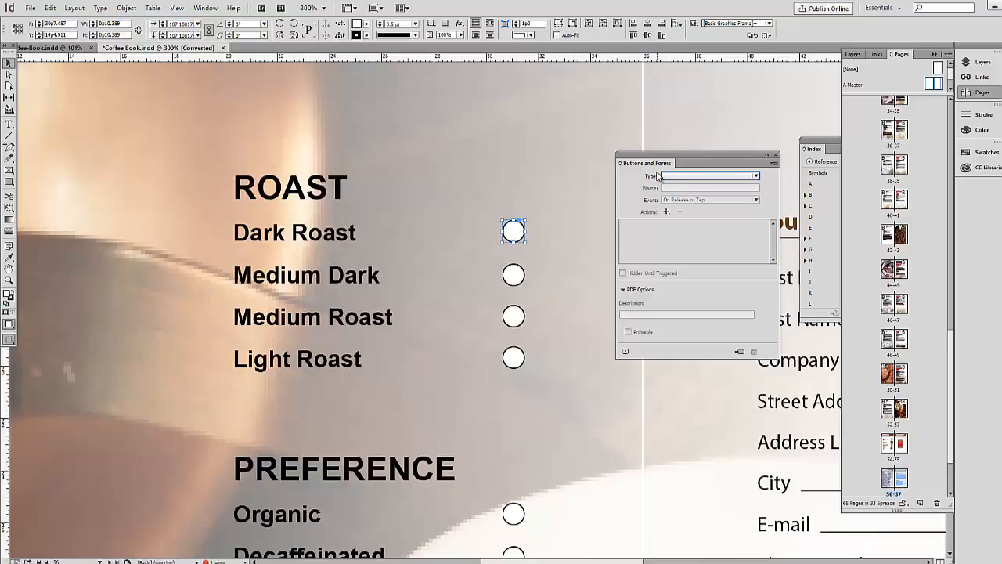
{"action": "left_click", "coordinate": [756, 177]}
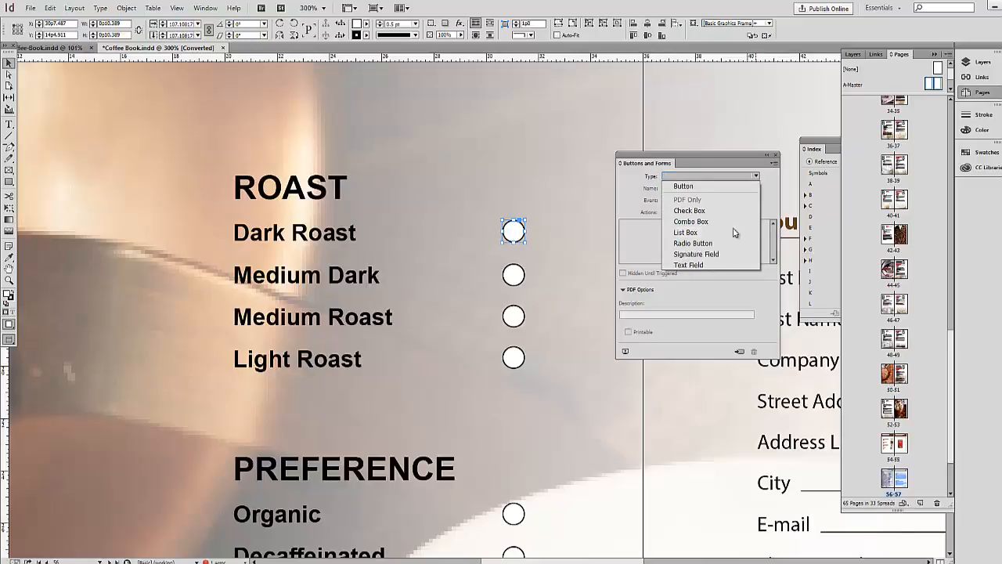
{"action": "left_click", "coordinate": [693, 243]}
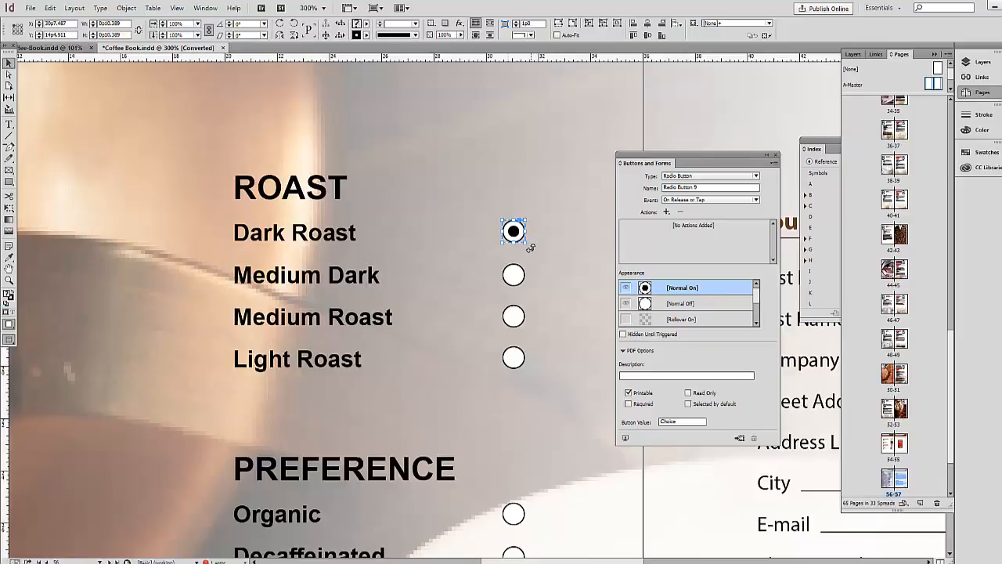
Set the Medium Dark, Medium Roast and Light Roast circles to Radio Button type.
{"action": "left_click", "coordinate": [511, 278]}
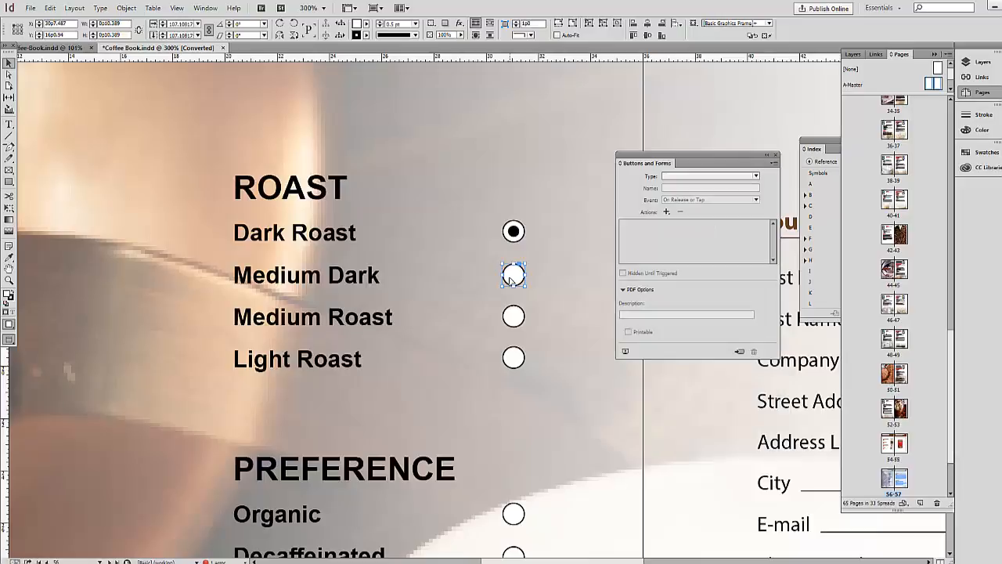
{"action": "left_click", "coordinate": [756, 177]}
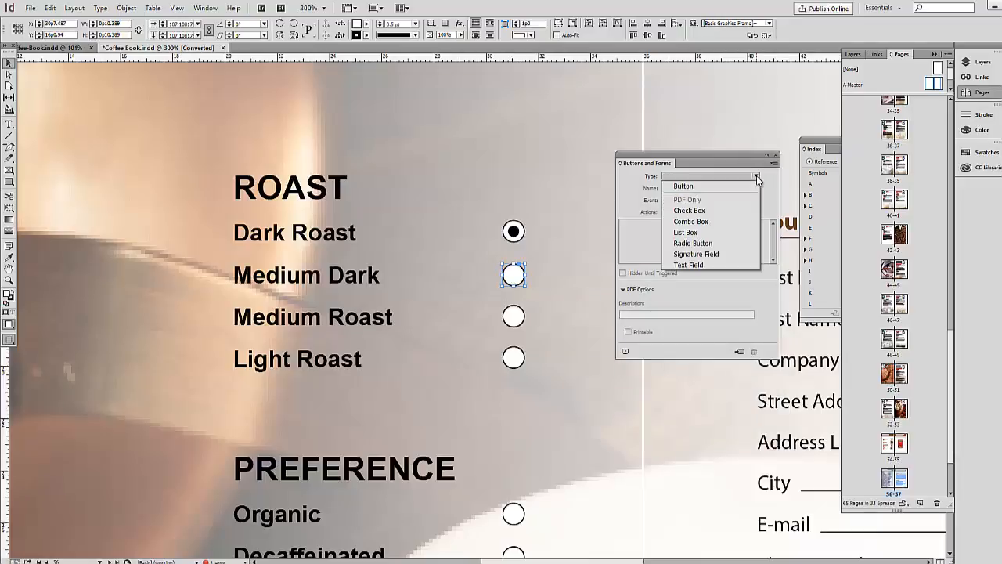
{"action": "left_click", "coordinate": [694, 243]}
{"action": "left_click", "coordinate": [513, 316]}
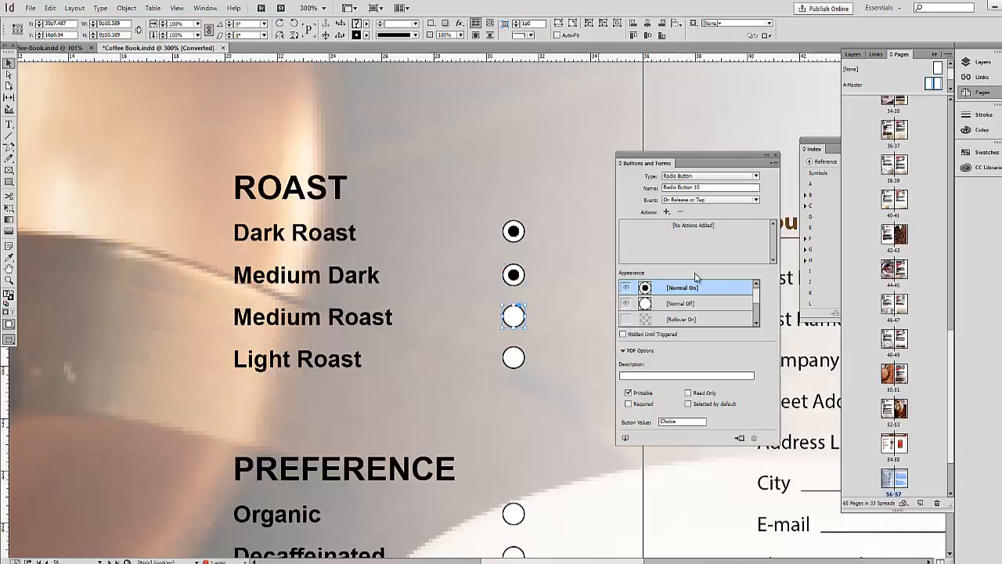
{"action": "left_click", "coordinate": [756, 176]}
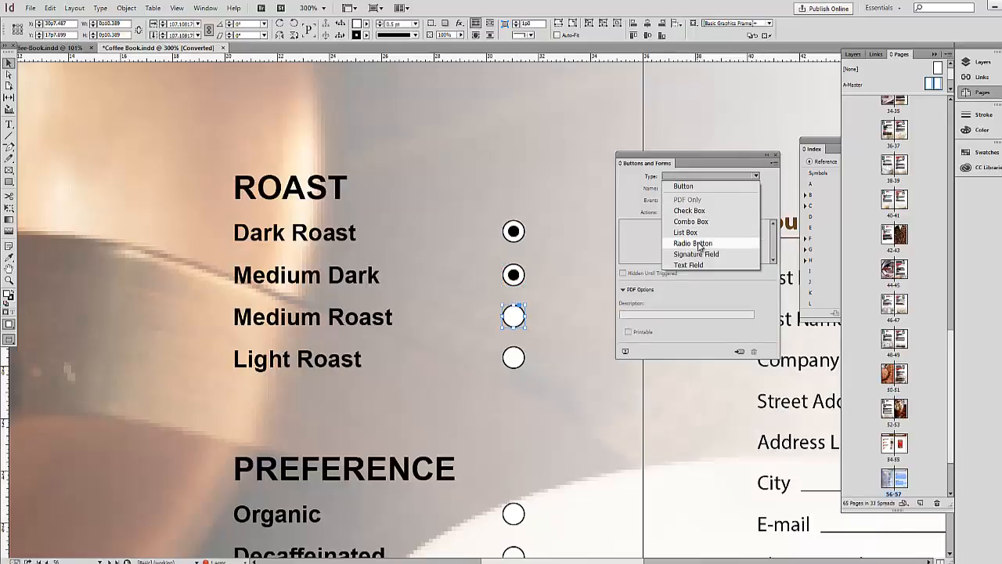
{"action": "left_click", "coordinate": [699, 244]}
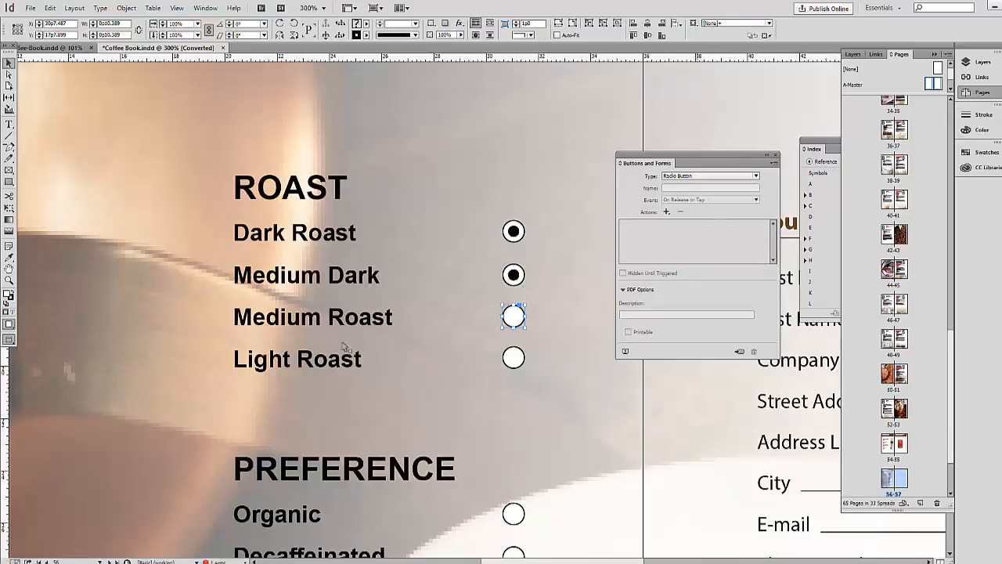
{"action": "left_click", "coordinate": [513, 357]}
{"action": "left_click", "coordinate": [709, 176]}
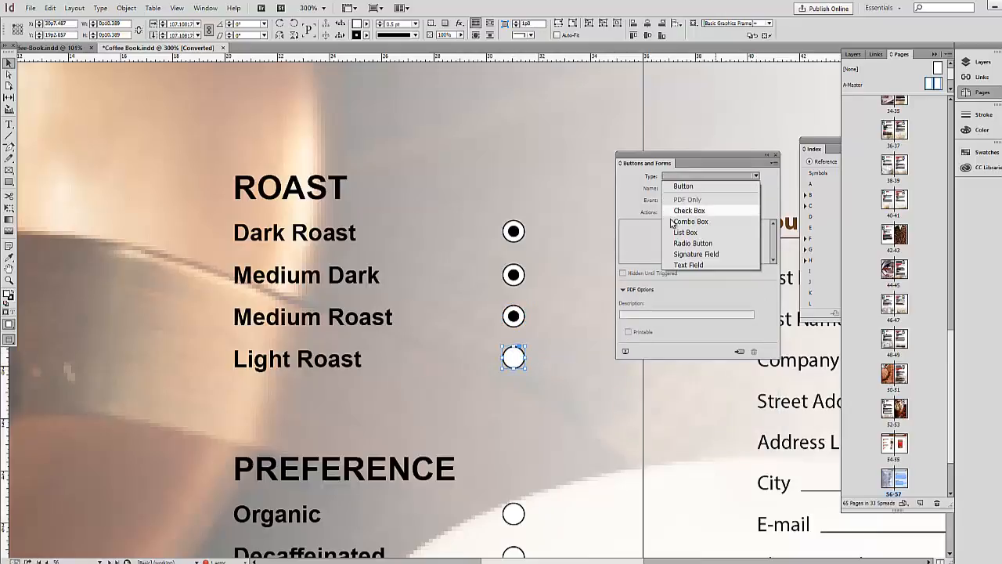
{"action": "left_click", "coordinate": [701, 243]}
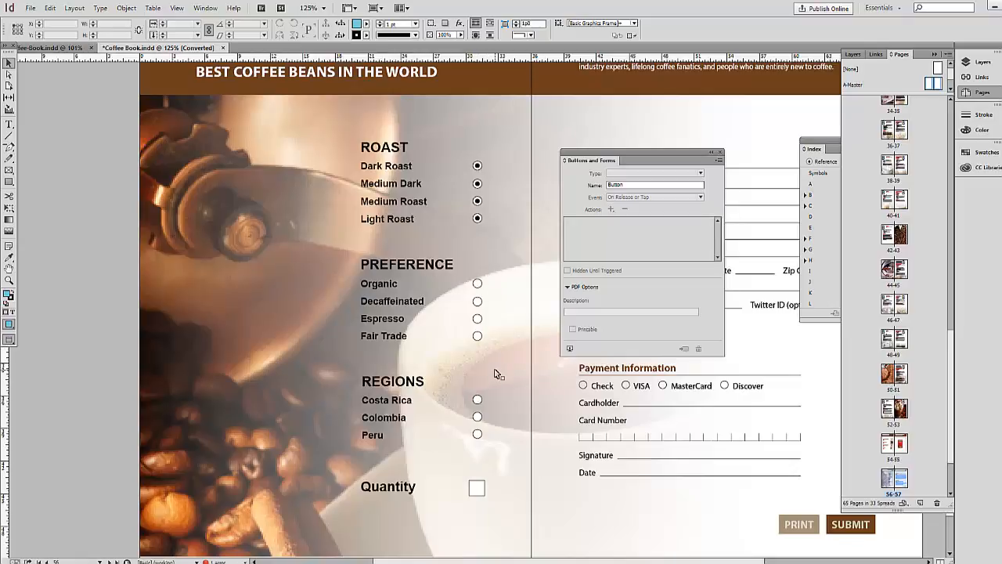
Zoom in and make the Quantity box a Text Field form field.
{"action": "key", "text": "ctrl+2"}
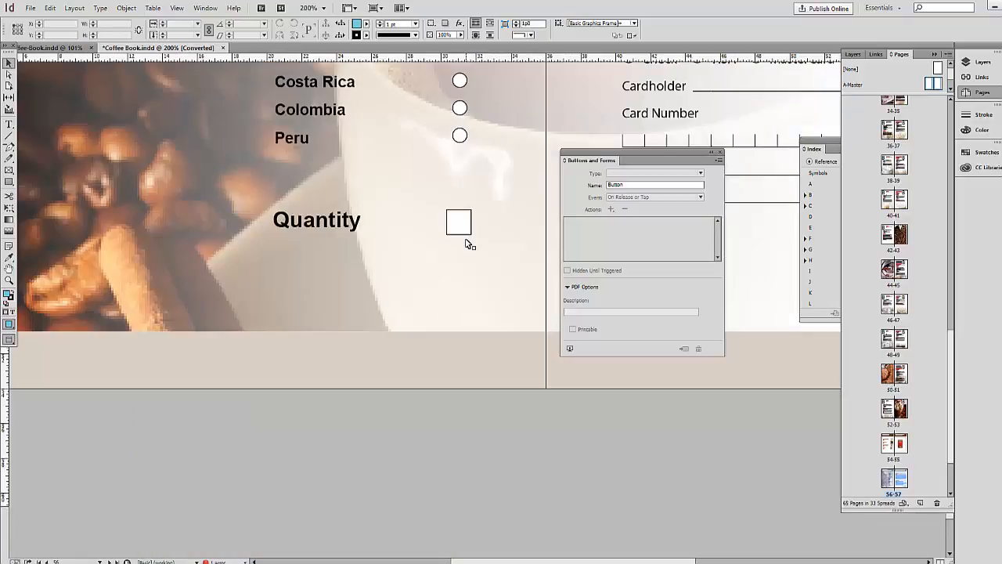
{"action": "left_click", "coordinate": [466, 235]}
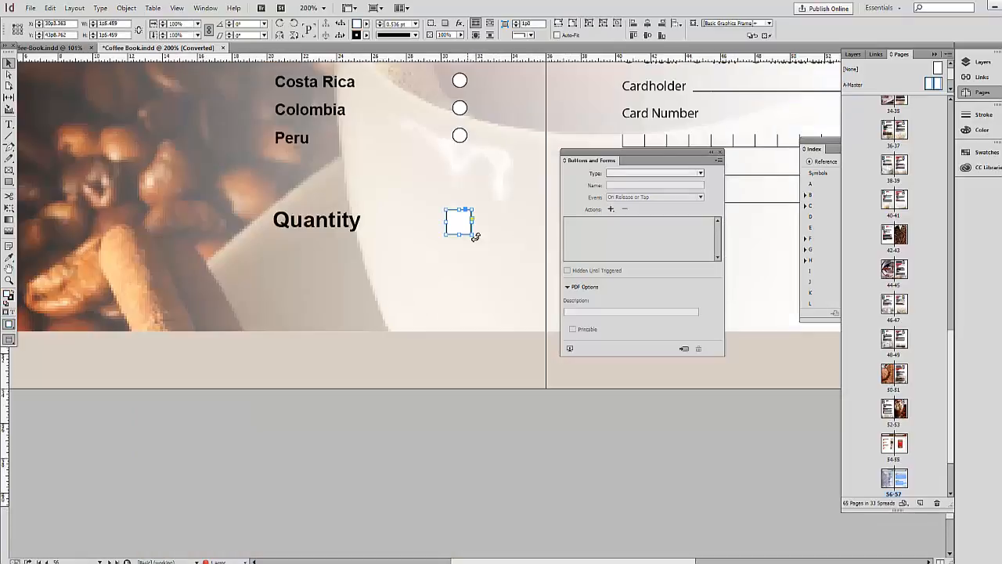
{"action": "left_click_drag", "start_coordinate": [610, 159], "coordinate": [572, 143]}
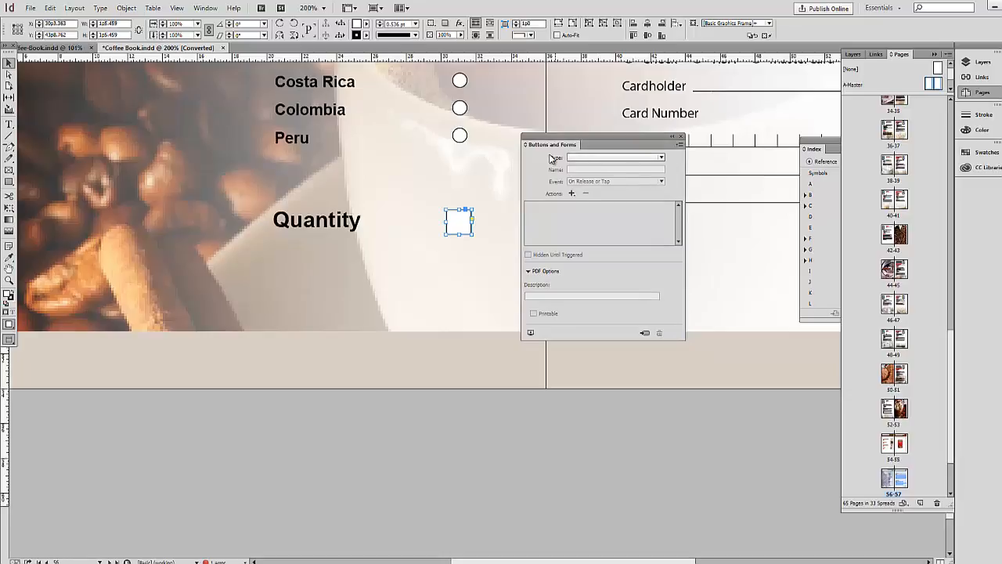
{"action": "left_click", "coordinate": [661, 158]}
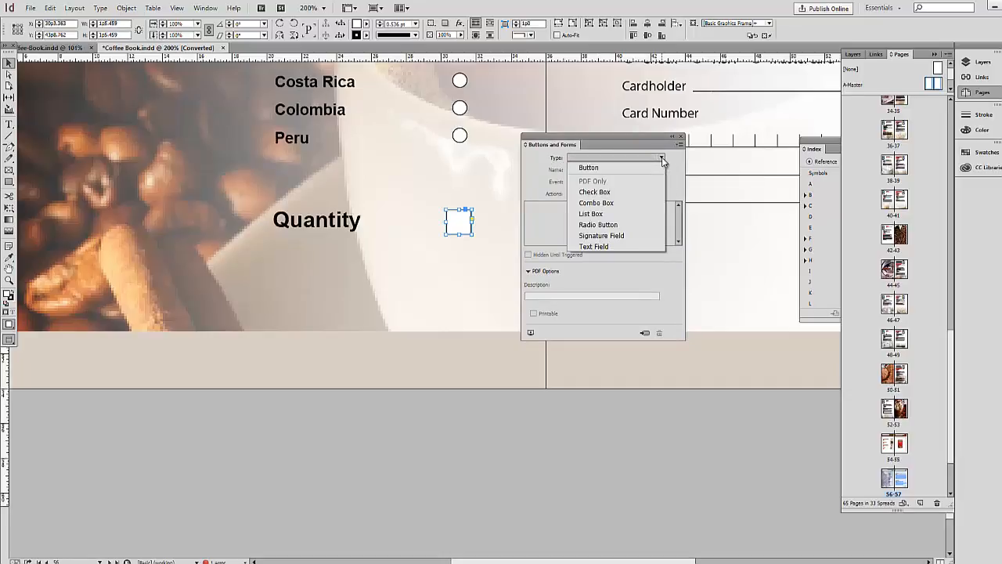
{"action": "left_click", "coordinate": [615, 246]}
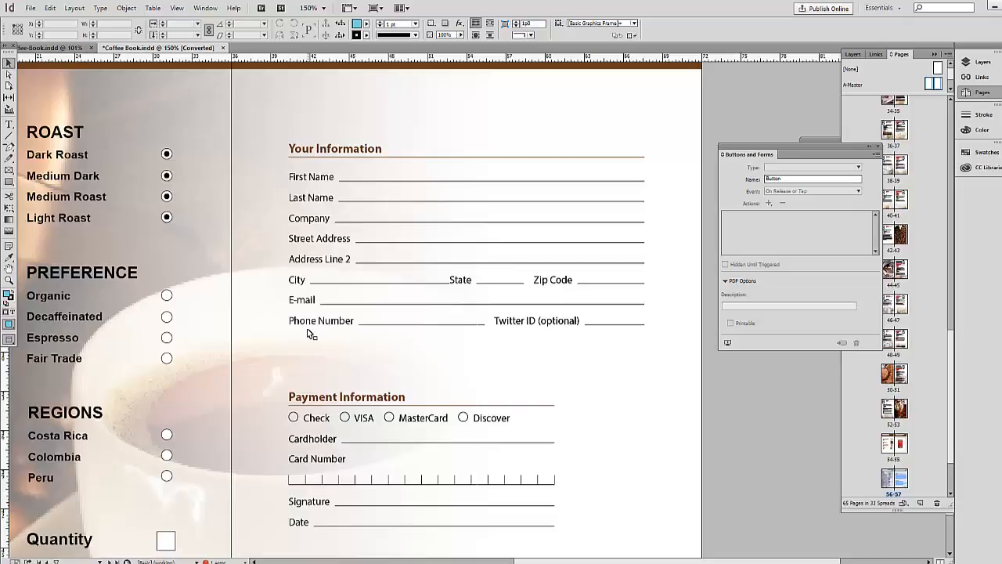
Draw a frame over the First Name line with fill and stroke set to [None].
{"action": "left_click", "coordinate": [8, 181]}
{"action": "left_click_drag", "start_coordinate": [343, 163], "coordinate": [647, 182]}
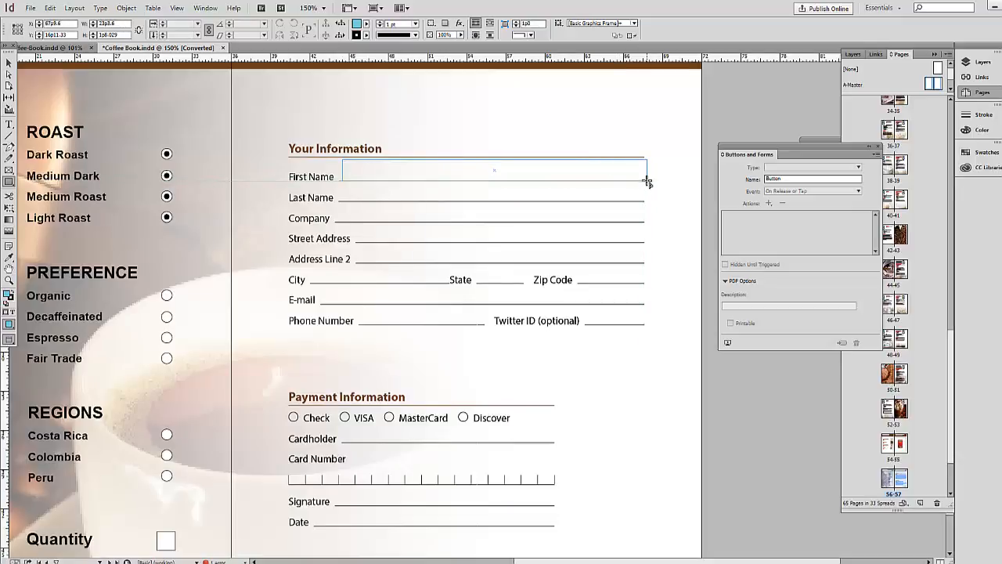
{"action": "left_click", "coordinate": [9, 62]}
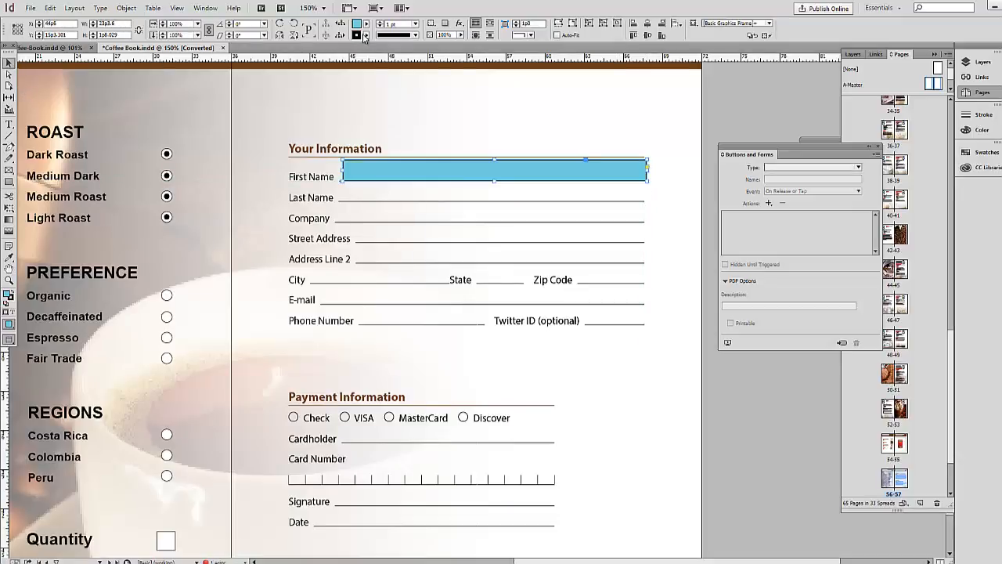
{"action": "left_click", "coordinate": [365, 35]}
{"action": "left_click", "coordinate": [284, 59]}
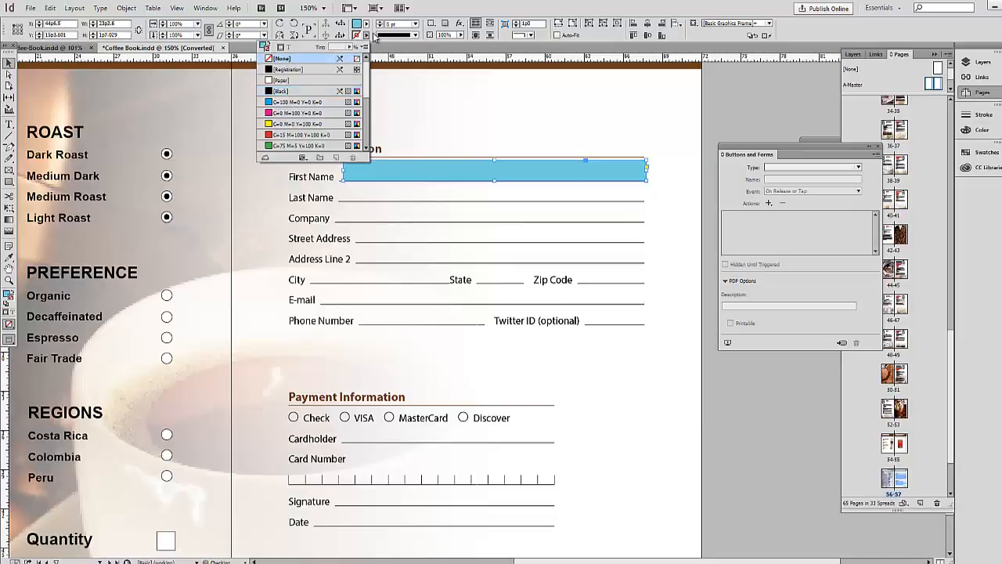
{"action": "left_click", "coordinate": [365, 24]}
{"action": "left_click", "coordinate": [279, 48]}
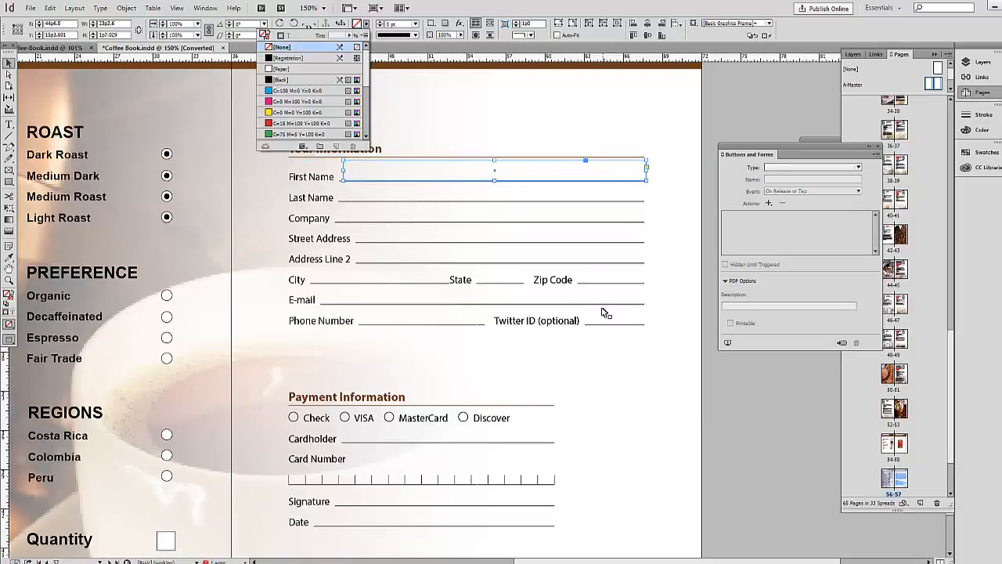
Make the First Name frame a Text Field and copy it down to Last Name and Company.
{"action": "left_click_drag", "start_coordinate": [790, 148], "coordinate": [733, 142]}
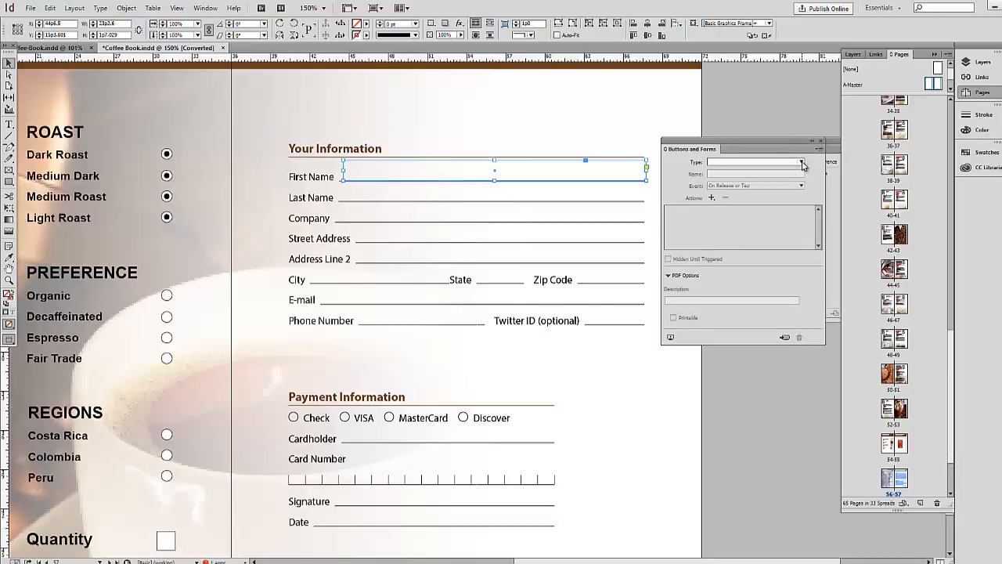
{"action": "left_click", "coordinate": [801, 162]}
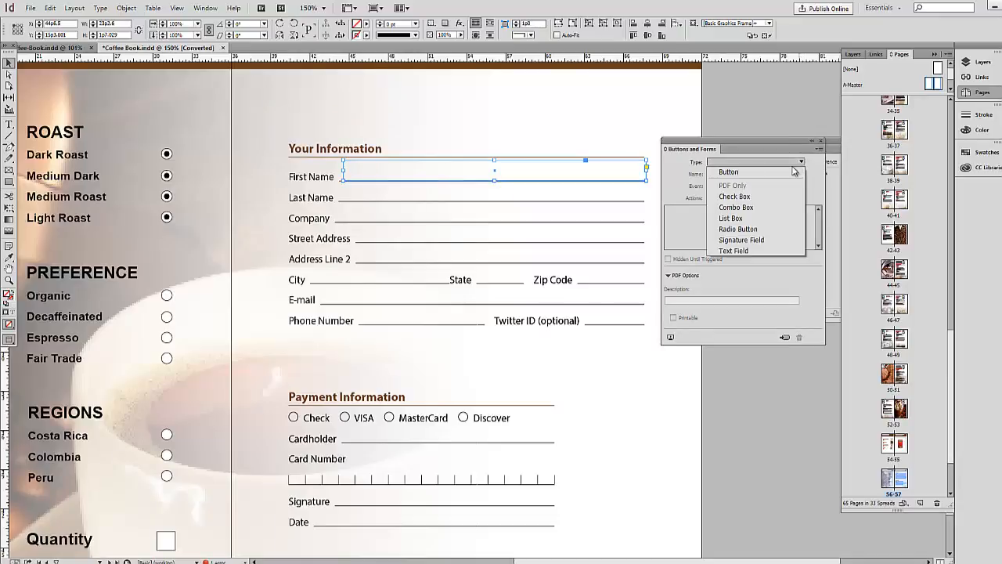
{"action": "left_click", "coordinate": [745, 252]}
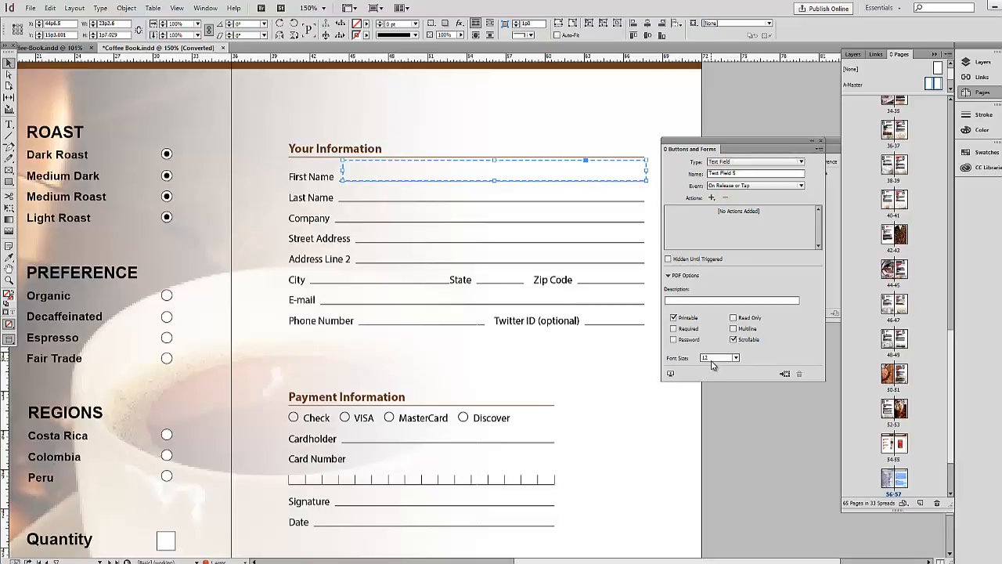
{"action": "left_click_drag", "start_coordinate": [748, 141], "coordinate": [771, 141]}
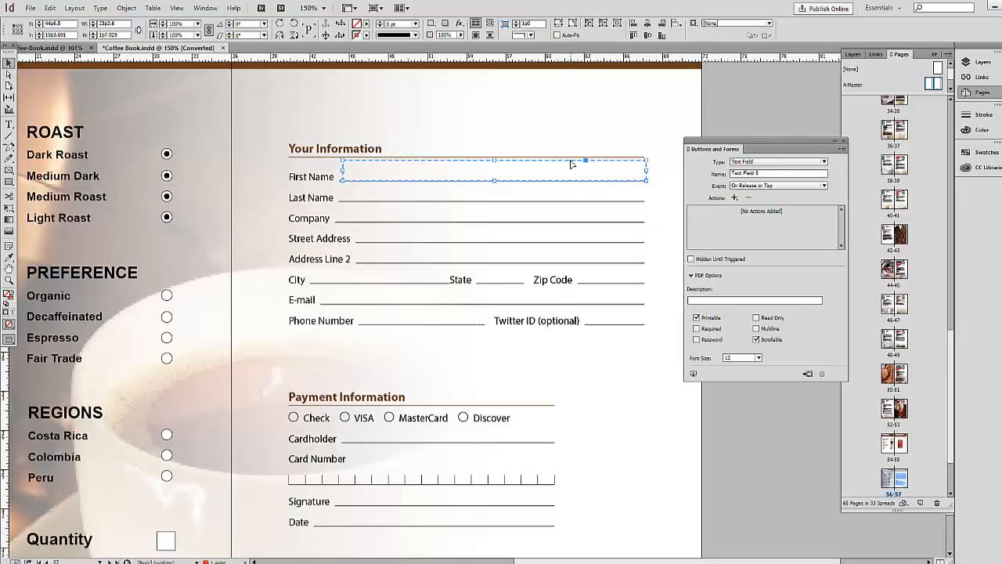
{"action": "left_click_drag", "start_coordinate": [571, 164], "coordinate": [571, 184]}
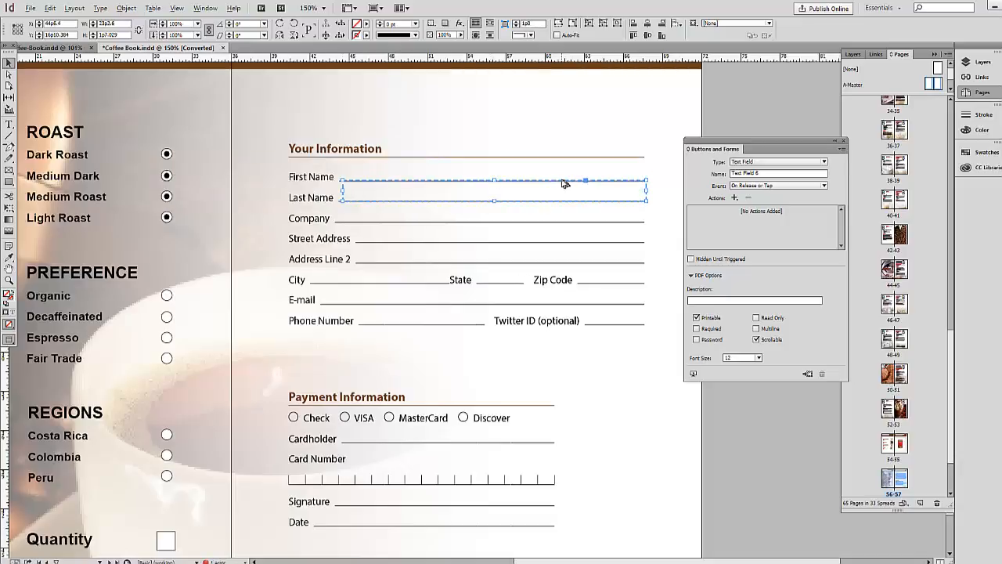
{"action": "left_click_drag", "start_coordinate": [565, 184], "coordinate": [569, 227]}
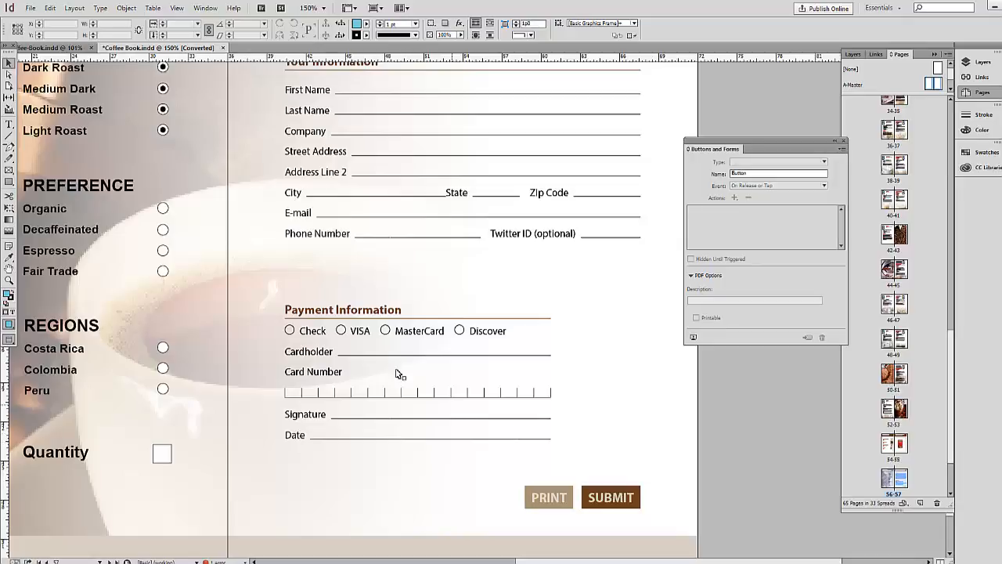
Make the VISA and Check payment circles Radio Button form fields.
{"action": "left_click", "coordinate": [345, 337]}
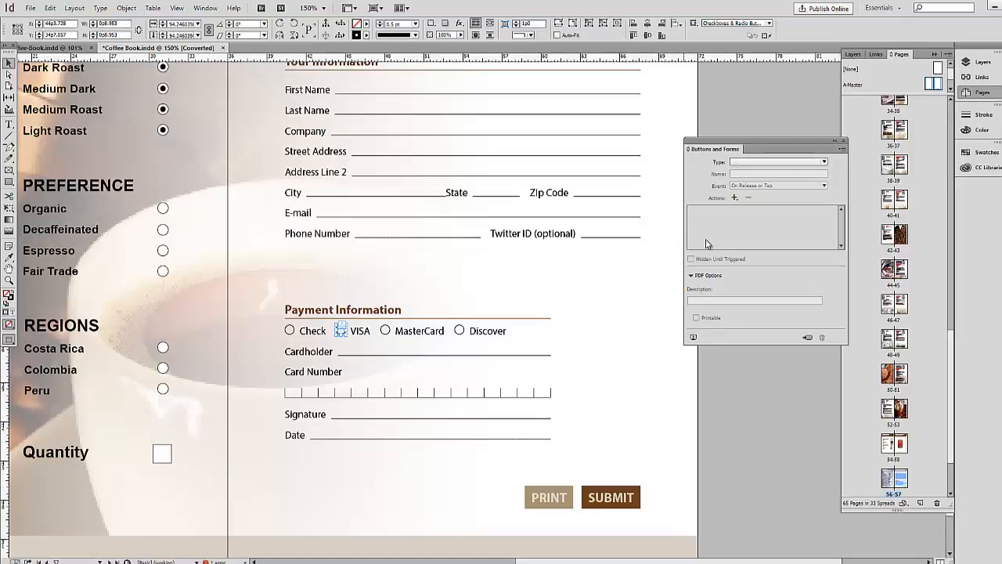
{"action": "left_click_drag", "start_coordinate": [740, 144], "coordinate": [681, 143]}
{"action": "left_click", "coordinate": [764, 162]}
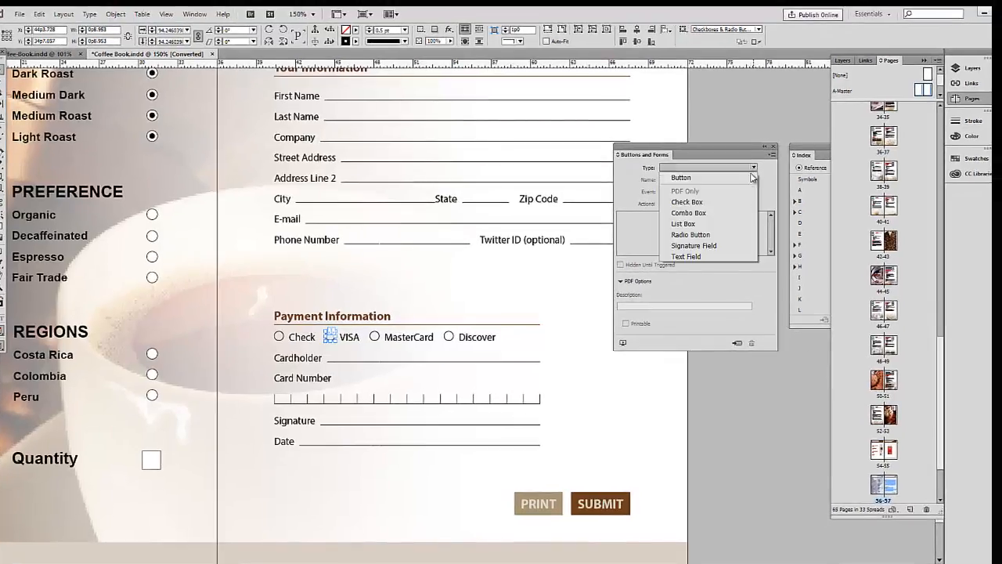
{"action": "left_click", "coordinate": [707, 235]}
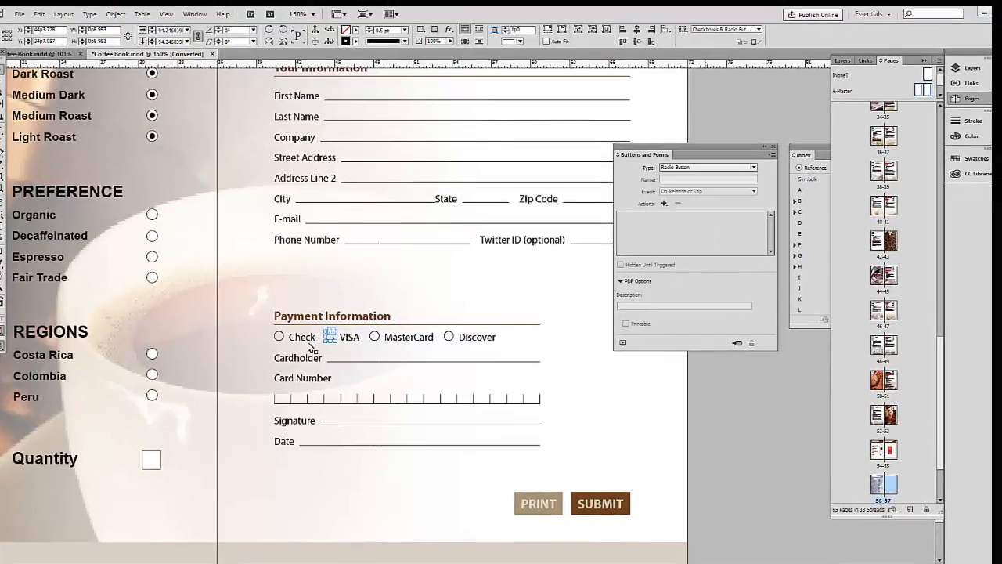
{"action": "left_click", "coordinate": [753, 167]}
{"action": "left_click", "coordinate": [701, 237]}
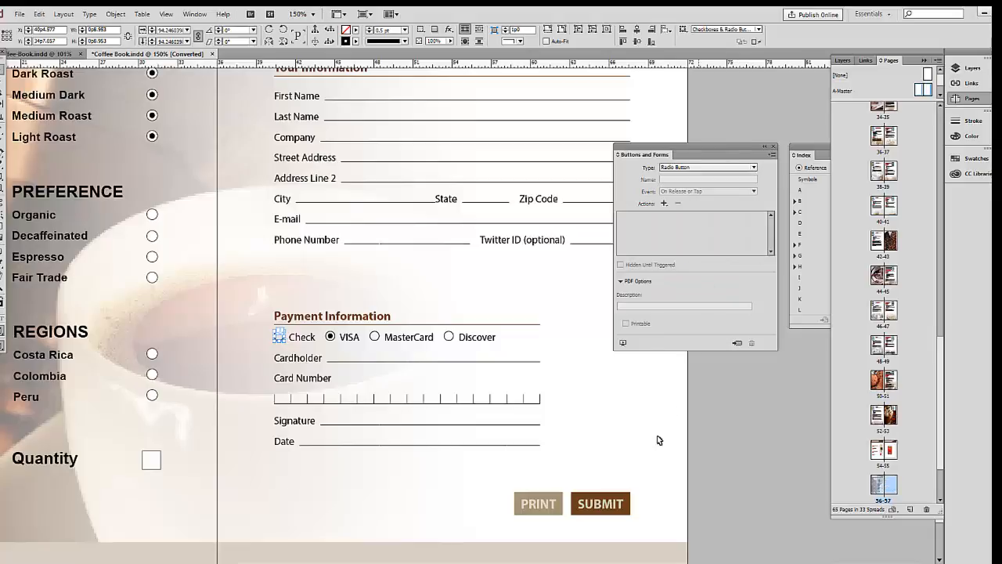
{"action": "left_click", "coordinate": [321, 403]}
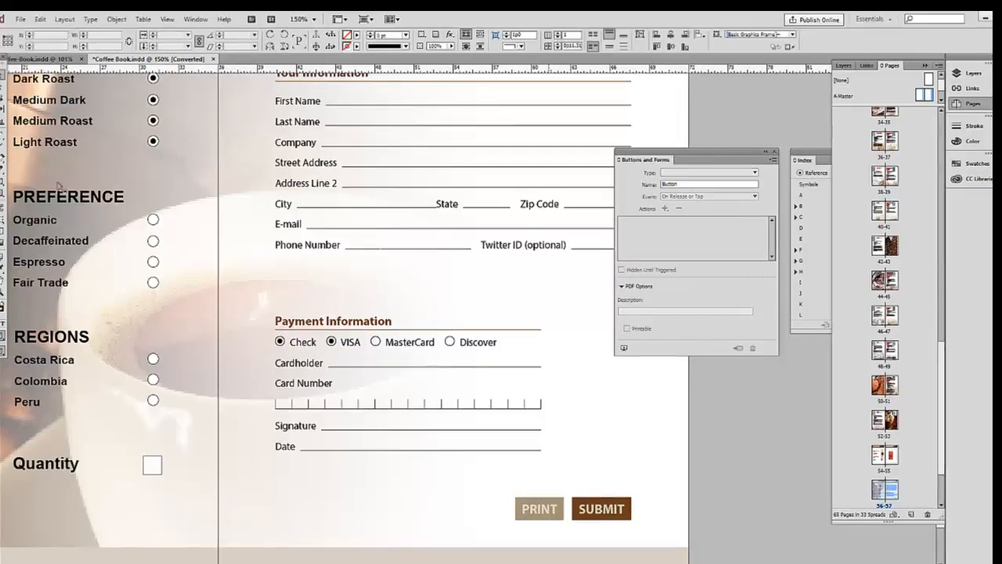
{"action": "left_click", "coordinate": [3, 195]}
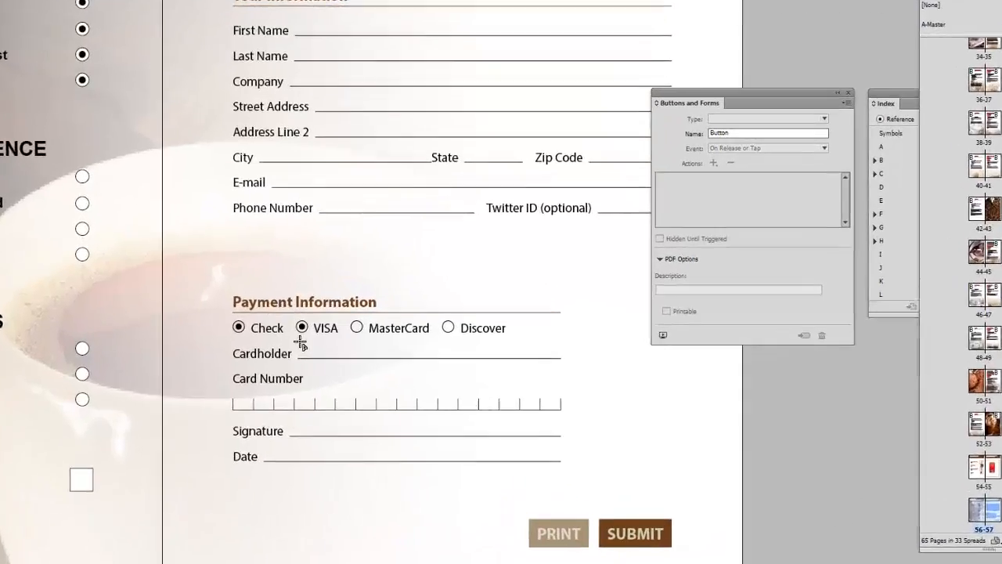
Draw a frame along the Cardholder line with fill and stroke set to [None].
{"action": "left_click_drag", "start_coordinate": [330, 352], "coordinate": [329, 352]}
{"action": "left_click_drag", "start_coordinate": [274, 331], "coordinate": [578, 357]}
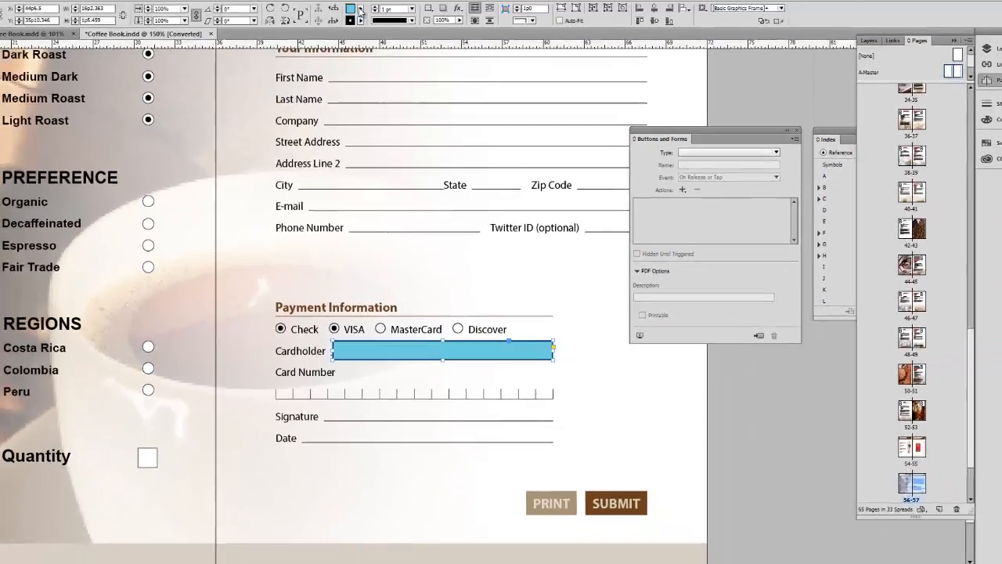
{"action": "left_click", "coordinate": [365, 24]}
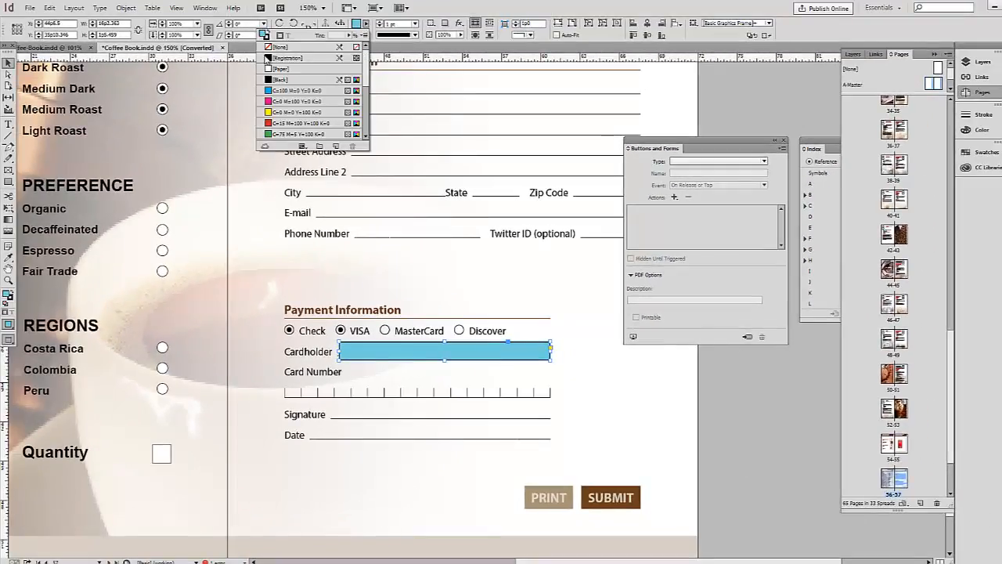
{"action": "left_click", "coordinate": [275, 47]}
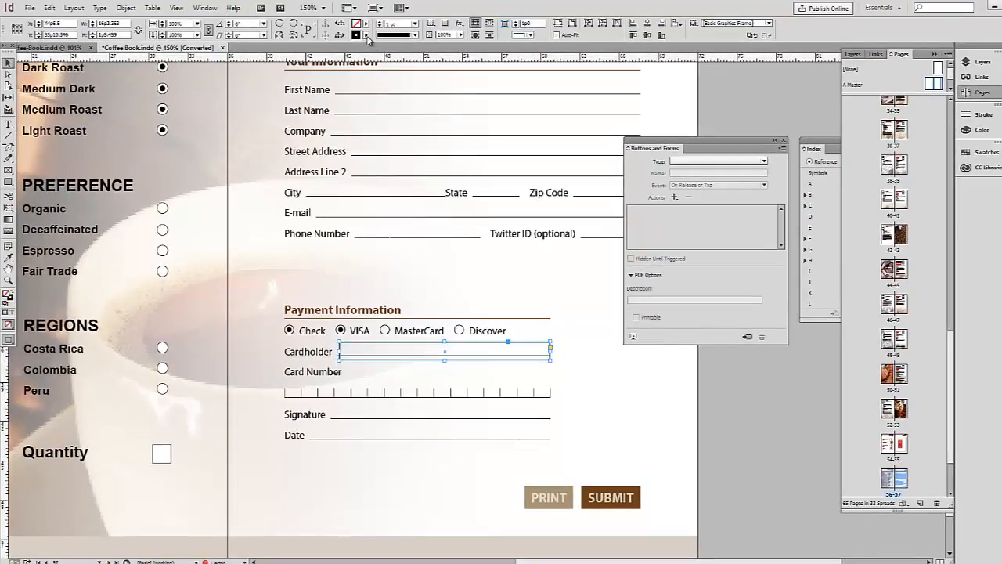
{"action": "left_click", "coordinate": [365, 36]}
{"action": "left_click", "coordinate": [282, 58]}
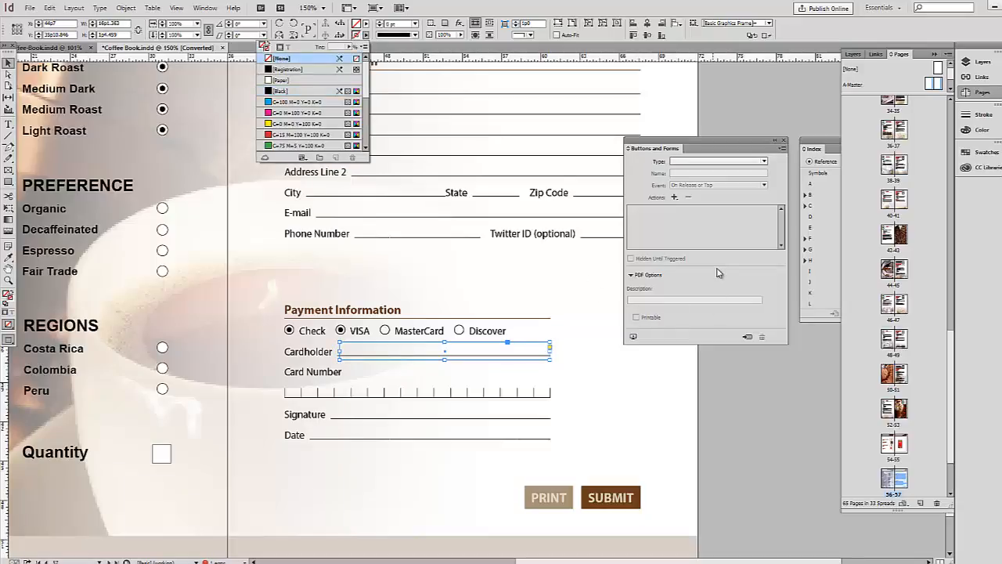
Copy the Cardholder field down to Card Number and draw a frame over the Signature line.
{"action": "left_click_drag", "start_coordinate": [532, 342], "coordinate": [552, 376]}
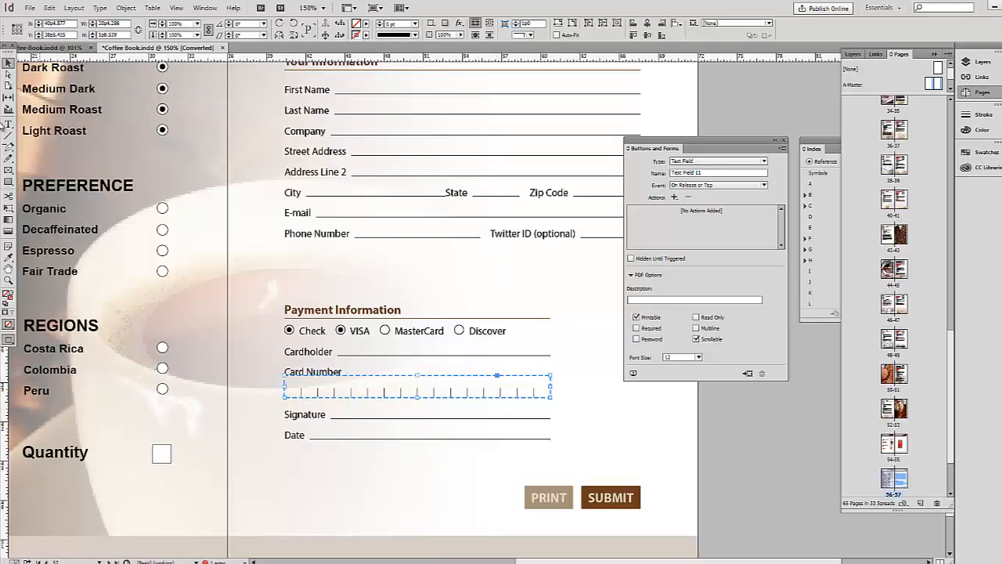
{"action": "left_click", "coordinate": [8, 181]}
{"action": "left_click_drag", "start_coordinate": [332, 400], "coordinate": [551, 418]}
Remove the Signature frame's fill and make it a Signature Field form field.
{"action": "key", "text": "v"}
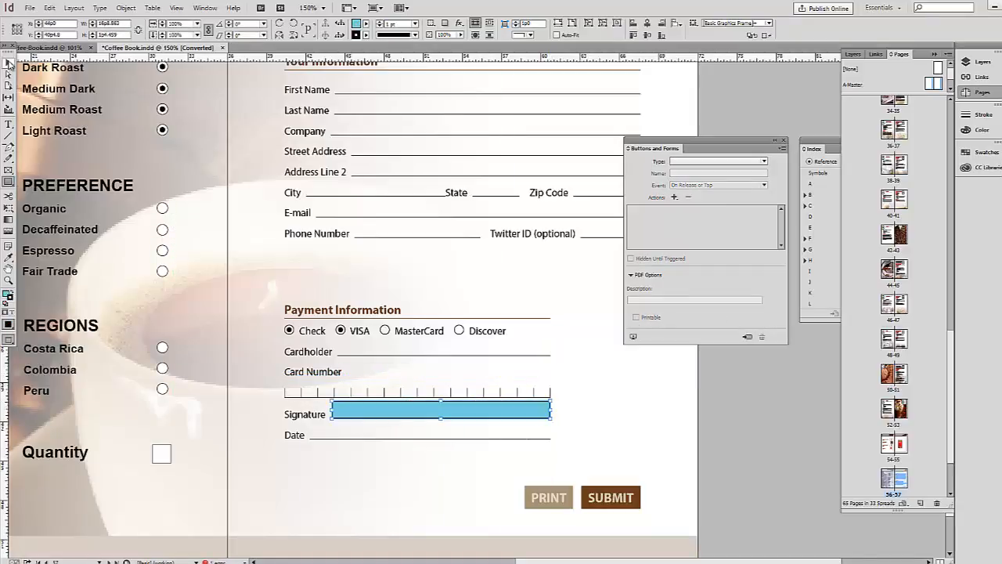
{"action": "left_click", "coordinate": [366, 23]}
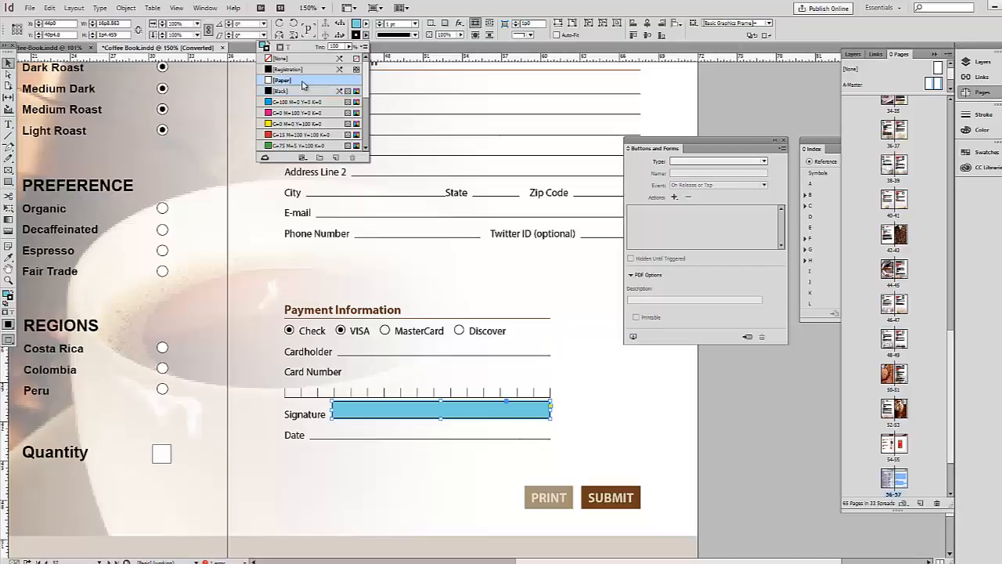
{"action": "left_click", "coordinate": [282, 47]}
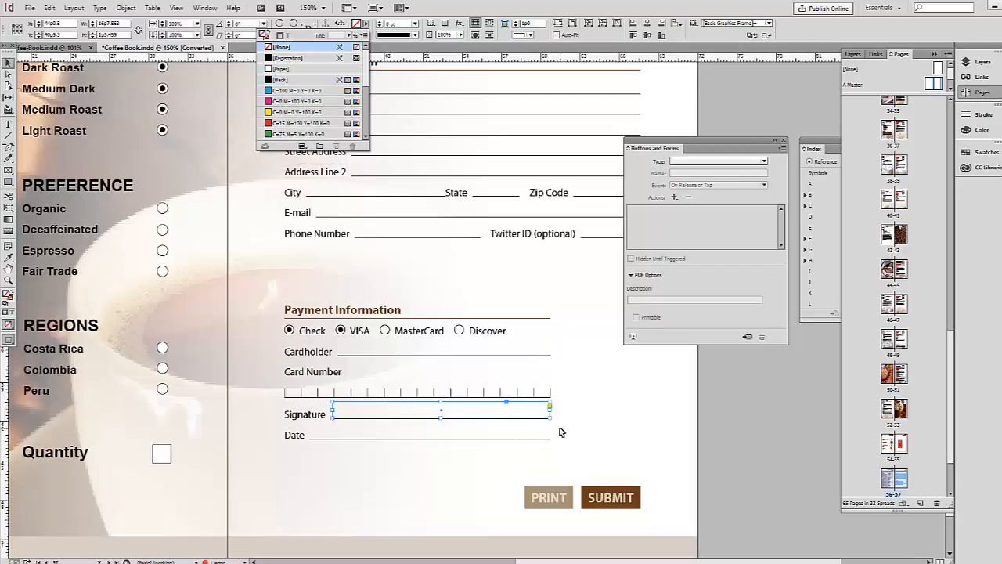
{"action": "left_click", "coordinate": [724, 162]}
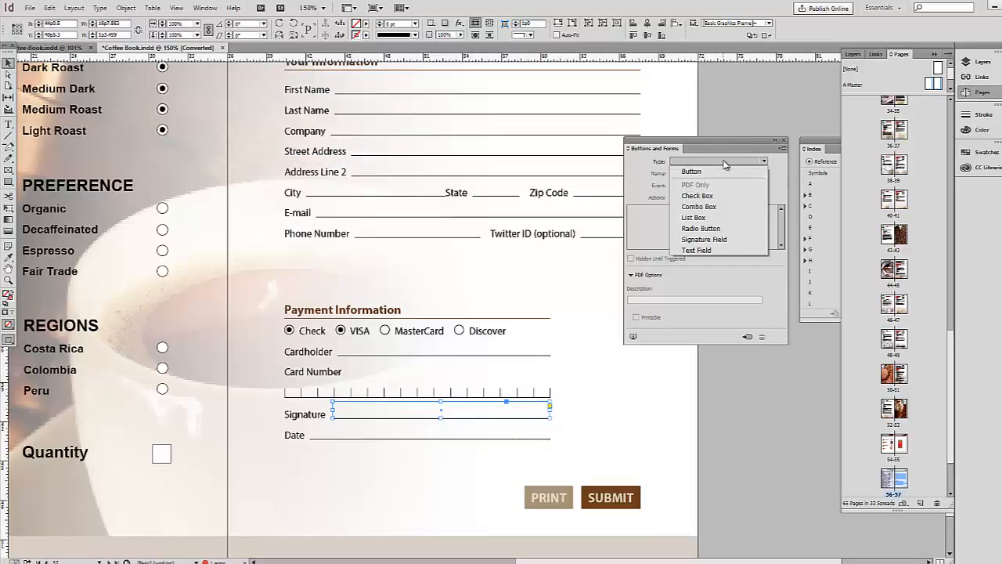
{"action": "left_click", "coordinate": [704, 240]}
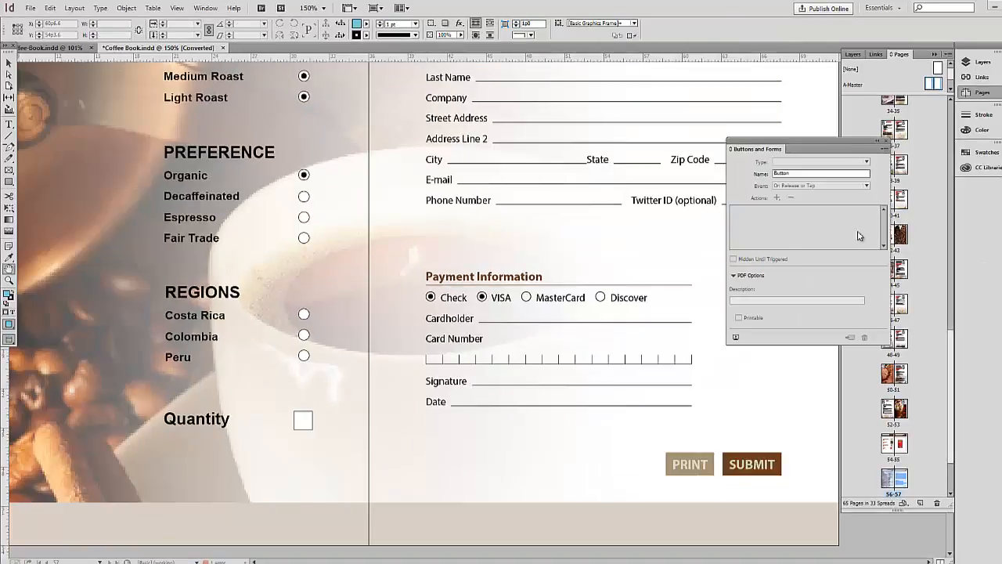
Convert the Organic, Decaffeinated and Espresso preference options to Check Box form fields.
{"action": "left_click_drag", "start_coordinate": [813, 139], "coordinate": [745, 140]}
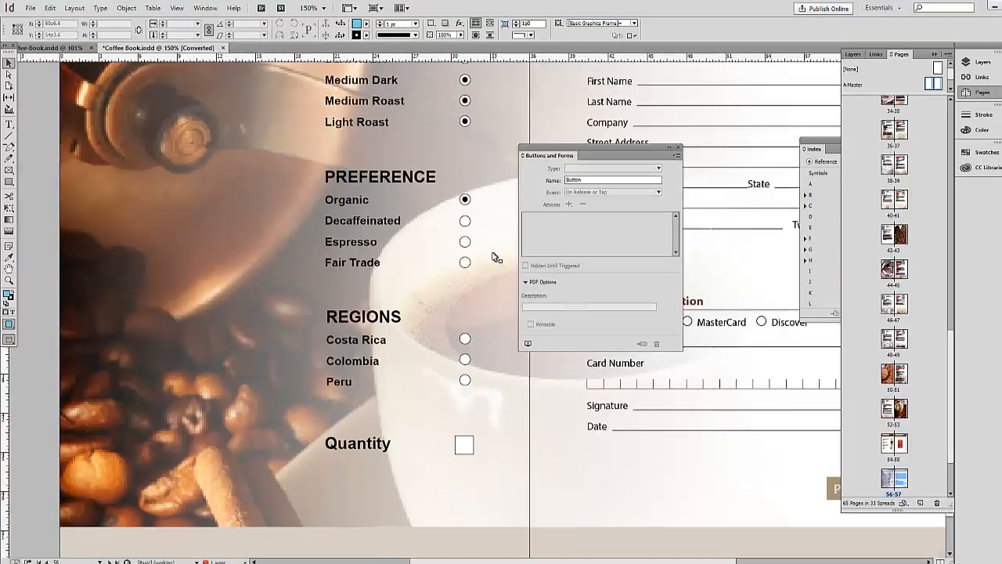
{"action": "left_click", "coordinate": [467, 202]}
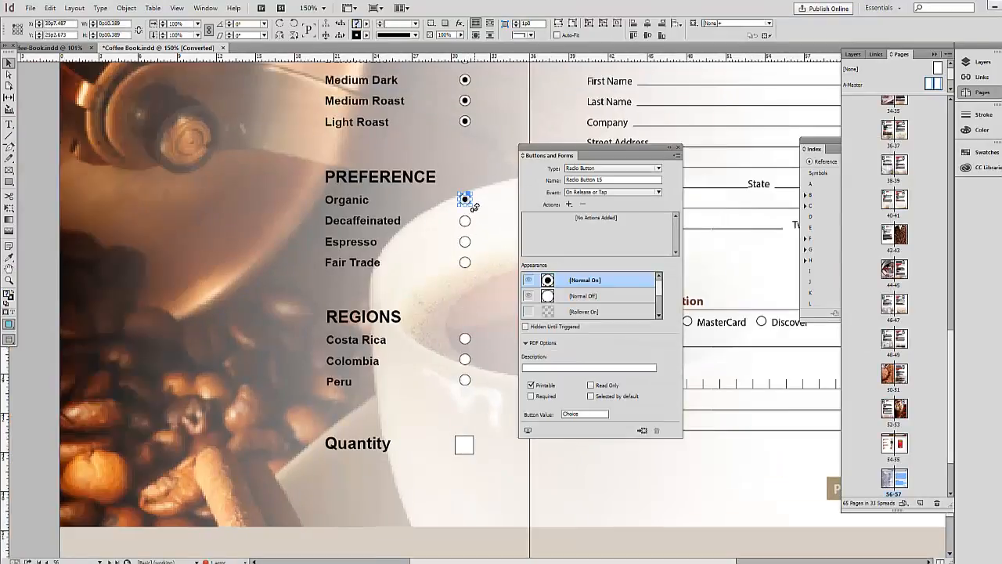
{"action": "left_click", "coordinate": [659, 168]}
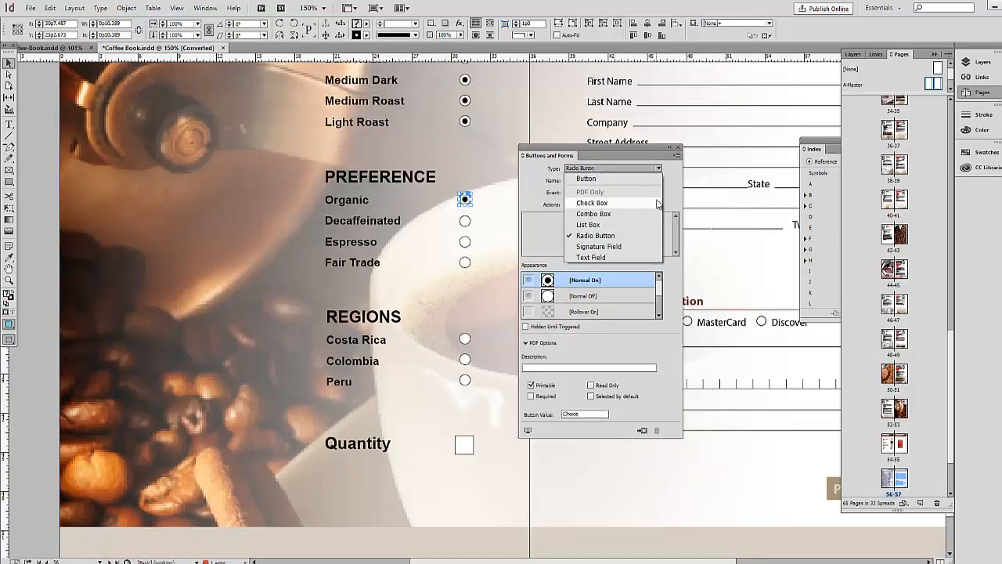
{"action": "left_click", "coordinate": [615, 203]}
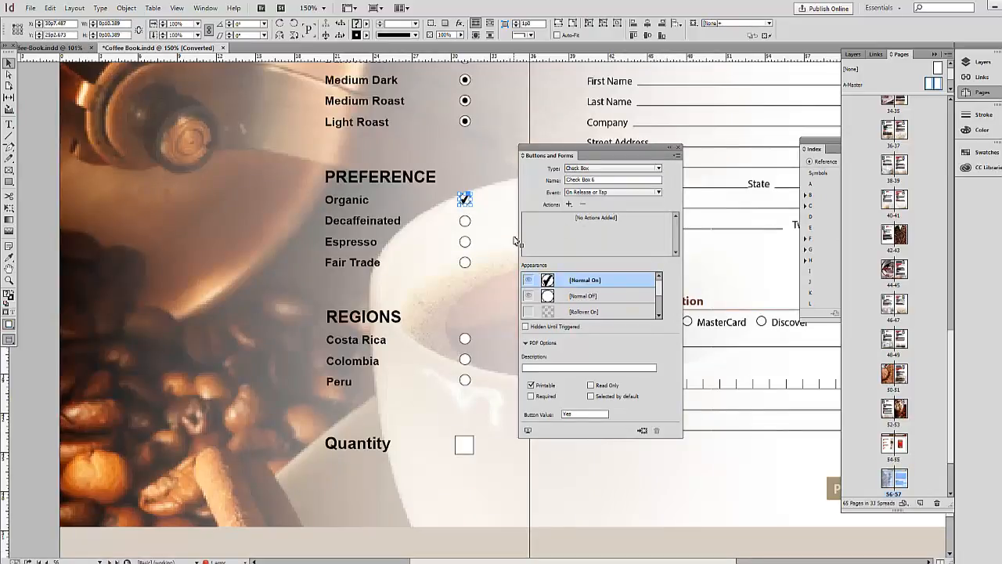
{"action": "left_click", "coordinate": [465, 223]}
{"action": "left_click", "coordinate": [464, 242]}
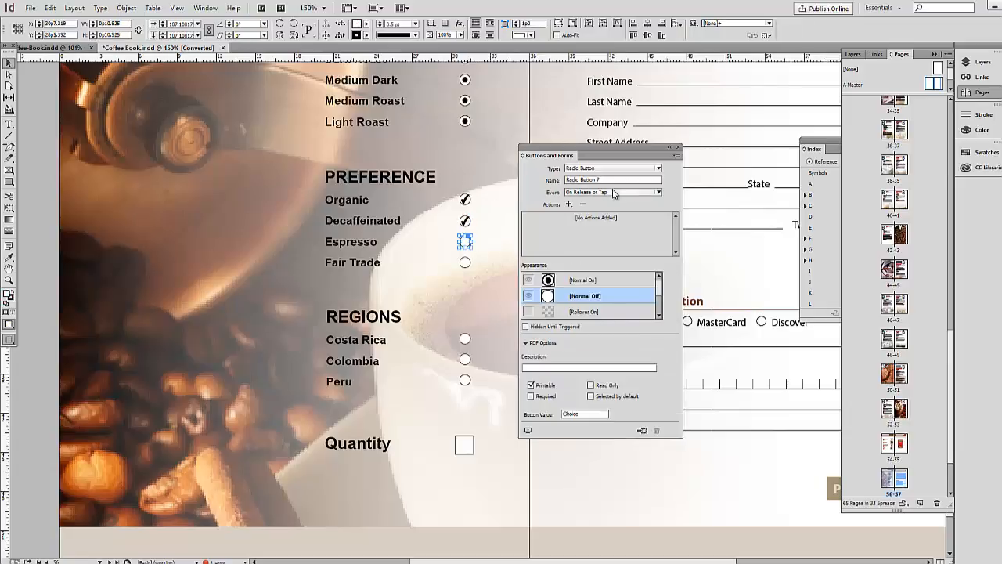
{"action": "left_click", "coordinate": [659, 169]}
{"action": "left_click", "coordinate": [593, 202]}
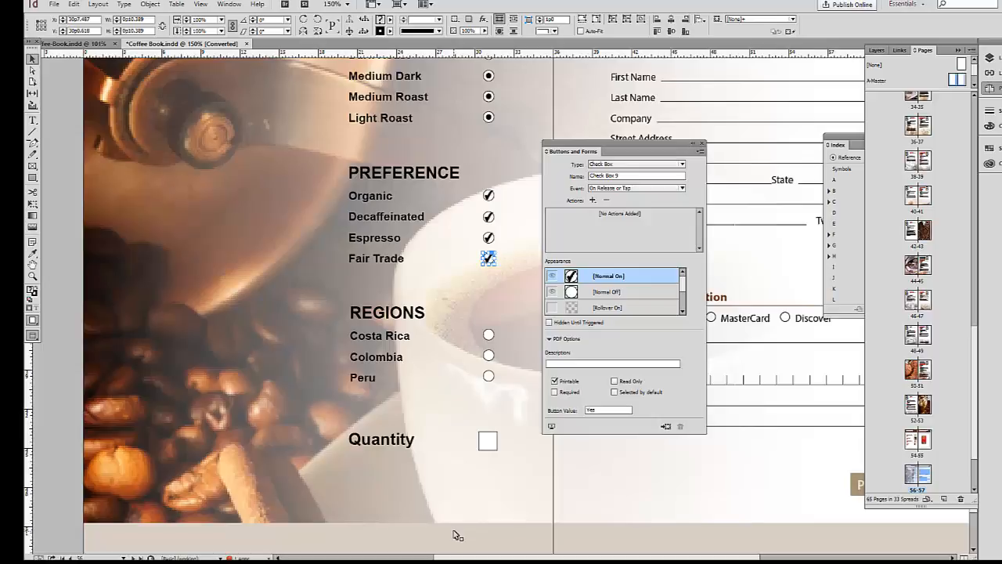
{"action": "left_click", "coordinate": [32, 177]}
Draw a rectangle left of the REGIONS heading and fill it with [Paper].
{"action": "left_click_drag", "start_coordinate": [235, 306], "coordinate": [327, 327]}
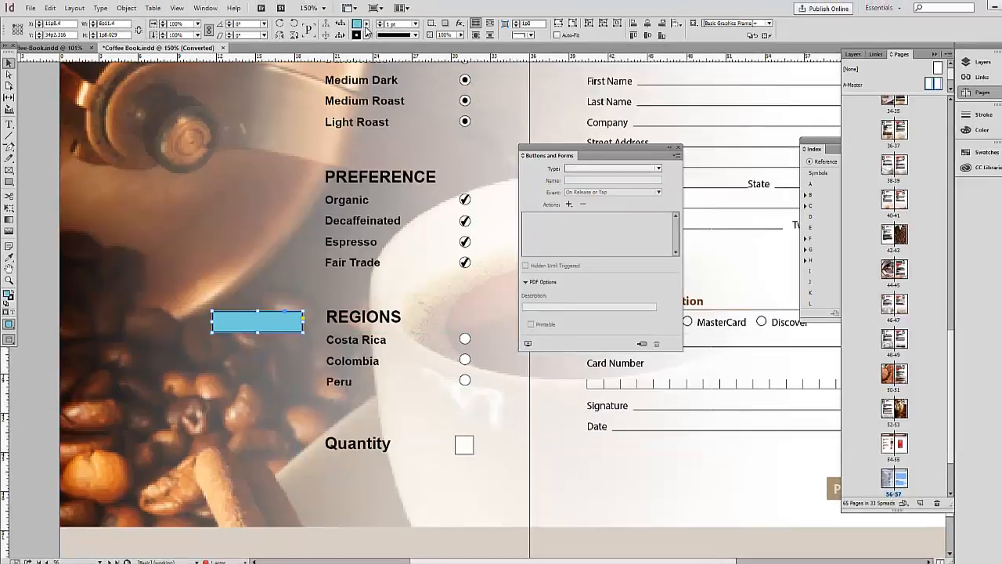
{"action": "left_click", "coordinate": [366, 28]}
{"action": "left_click", "coordinate": [282, 68]}
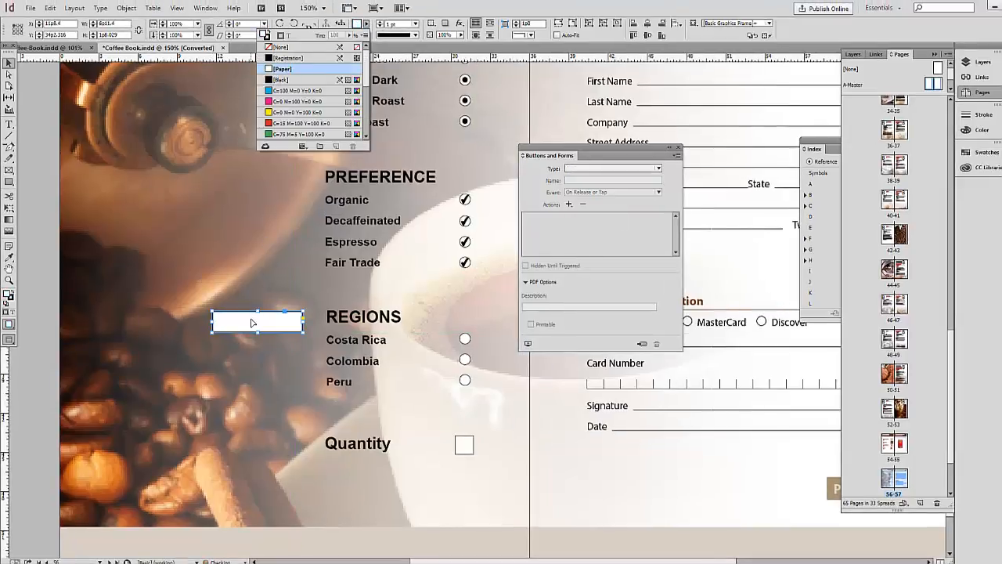
Delete the Costa Rica, Colombia and Peru radio buttons and move the white rectangle beside Costa Rica.
{"action": "left_click", "coordinate": [467, 343]}
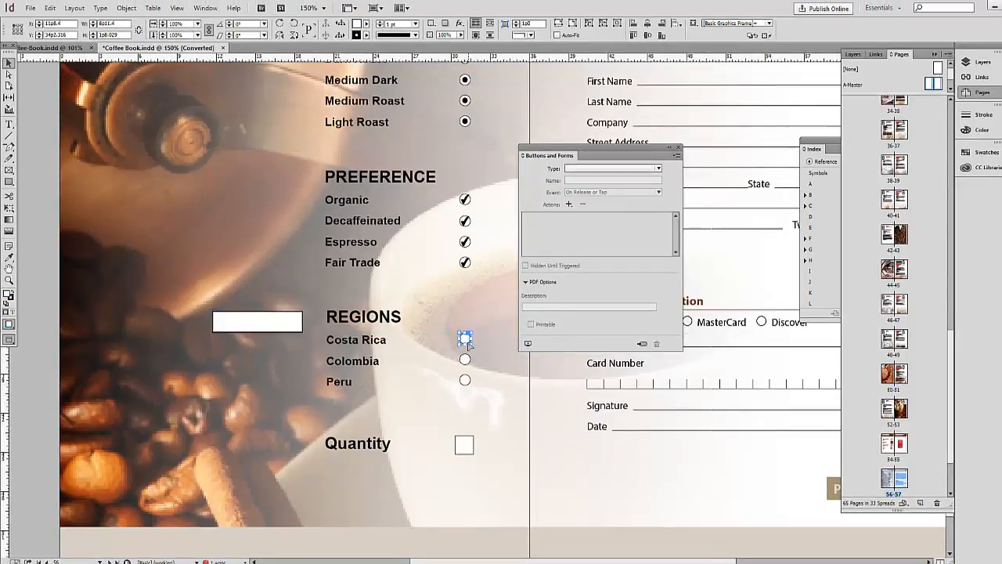
{"action": "key", "text": "Delete"}
{"action": "left_click", "coordinate": [470, 361]}
{"action": "key", "text": "Delete"}
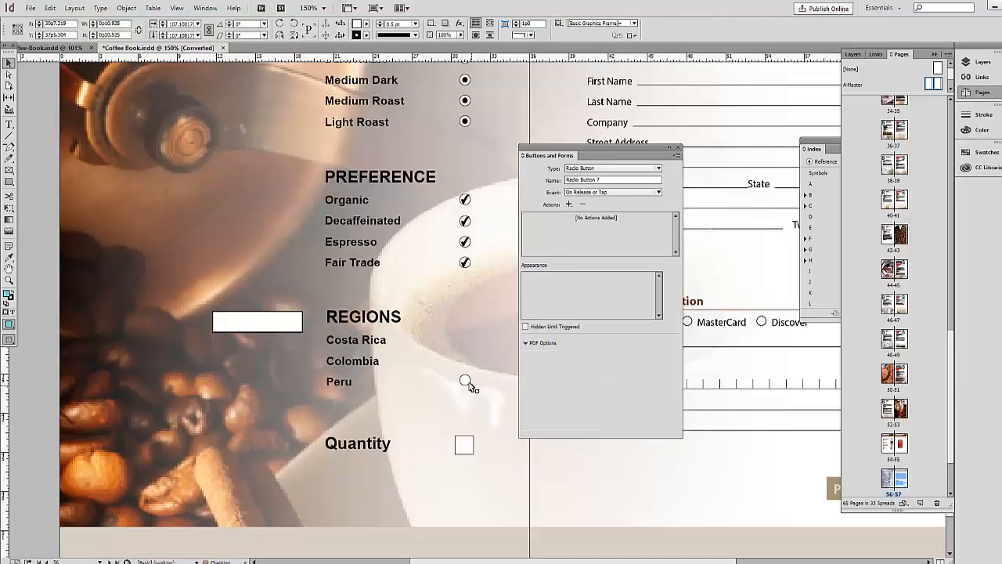
{"action": "key", "text": "Delete"}
{"action": "left_click_drag", "start_coordinate": [274, 328], "coordinate": [466, 350]}
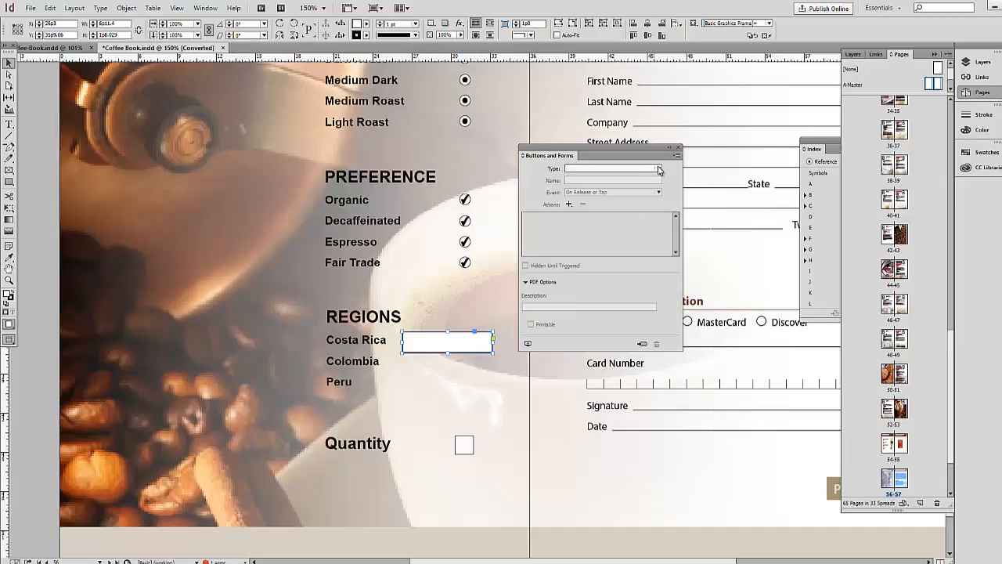
{"action": "left_click", "coordinate": [659, 168]}
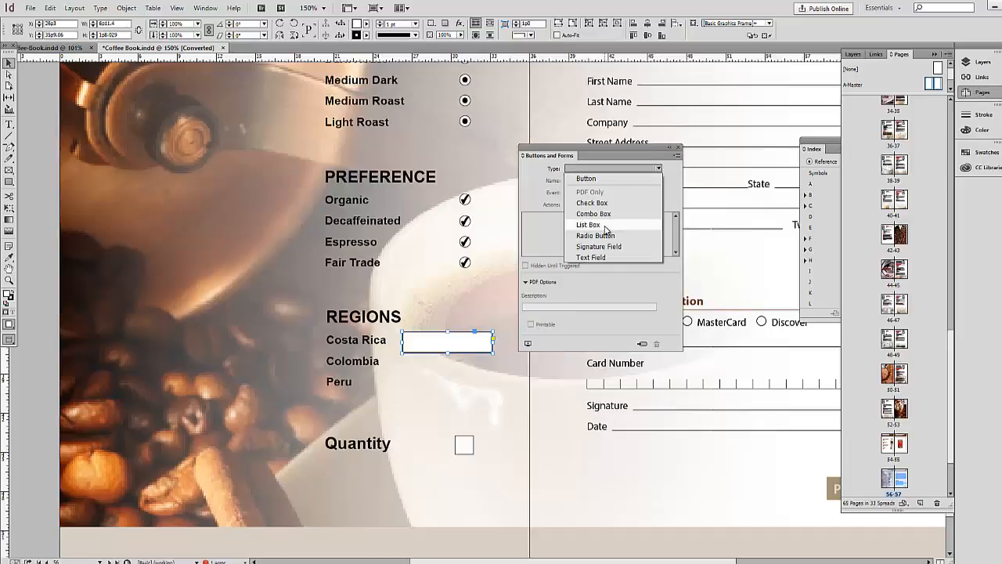
Make the rectangle a required List Box with items Costa Rica, Colombia and Peru.
{"action": "left_click", "coordinate": [605, 225]}
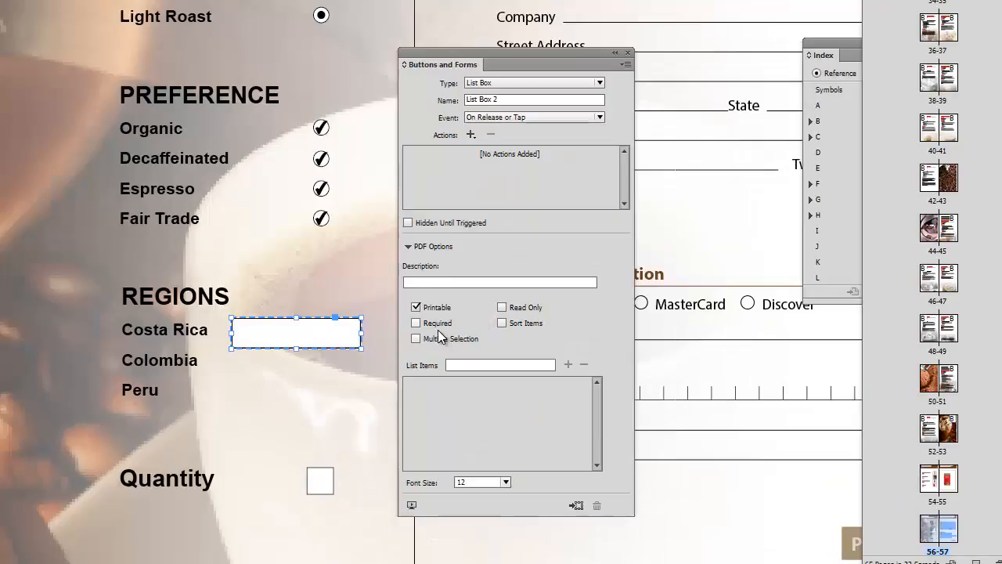
{"action": "left_click", "coordinate": [417, 323]}
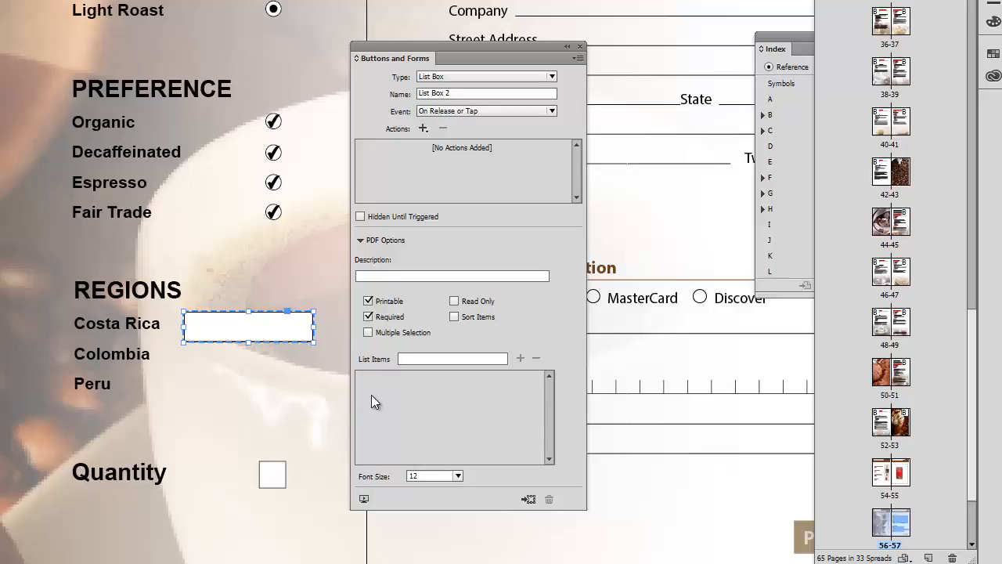
{"action": "left_click", "coordinate": [408, 359]}
{"action": "type", "text": "Costa Ri"}
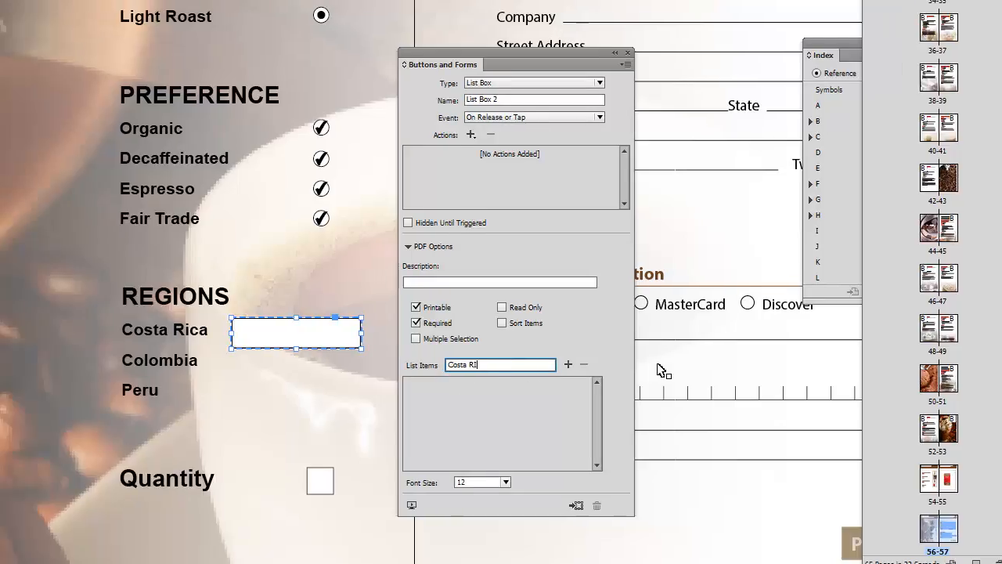
{"action": "type", "text": "ca"}
{"action": "left_click", "coordinate": [568, 364]}
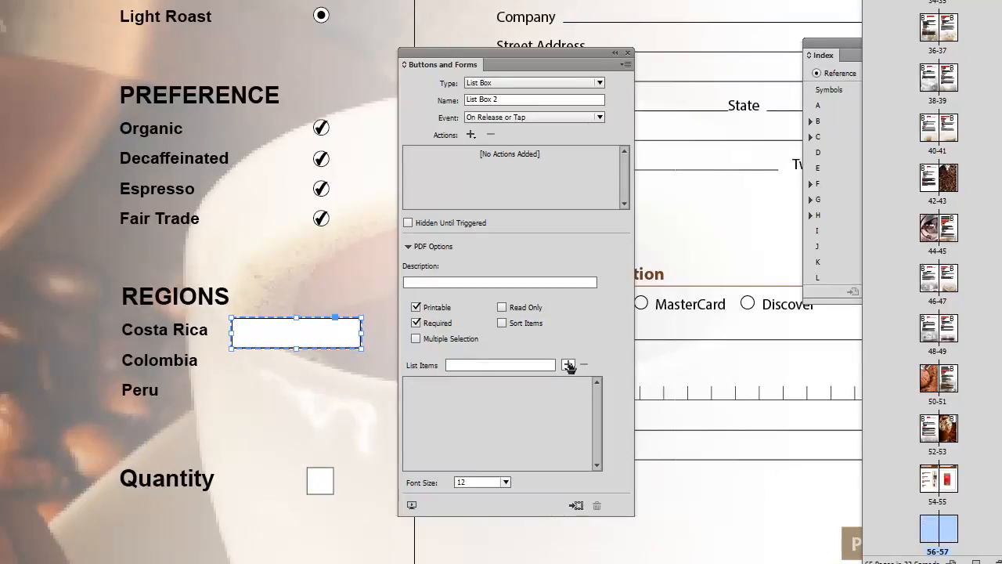
{"action": "left_click", "coordinate": [461, 364]}
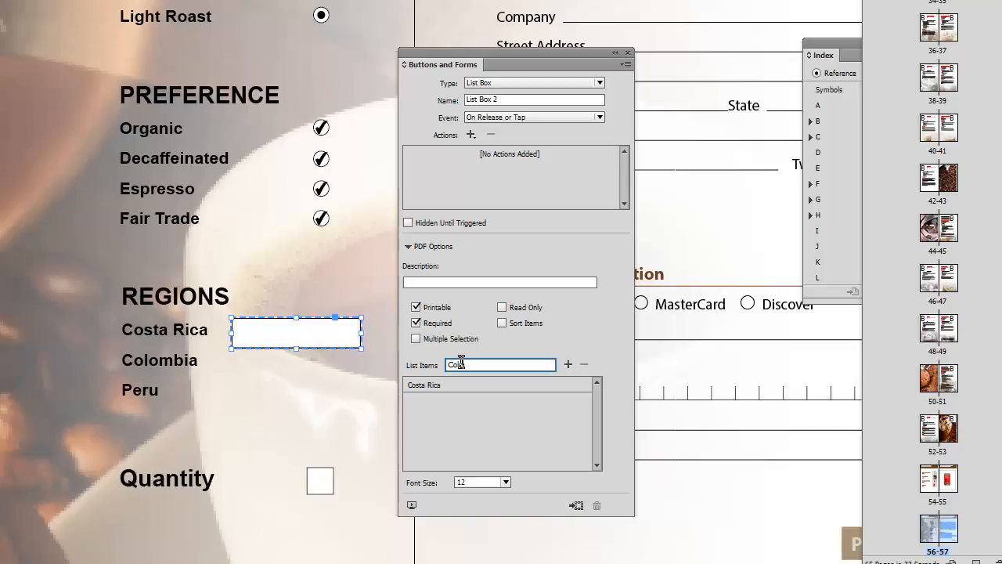
{"action": "left_click", "coordinate": [568, 364]}
{"action": "left_click", "coordinate": [454, 362]}
{"action": "type", "text": "Peru"}
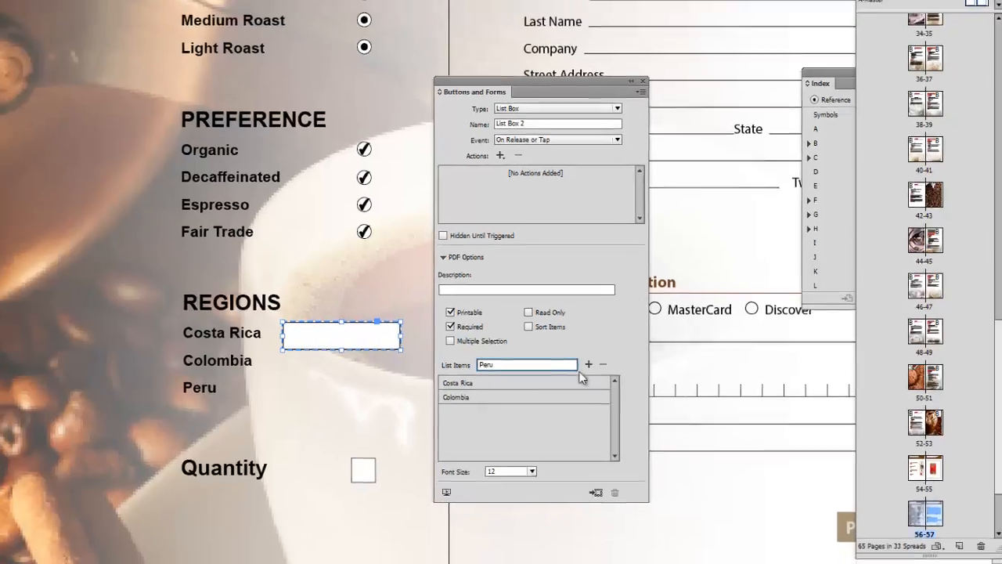
{"action": "key", "text": "Return"}
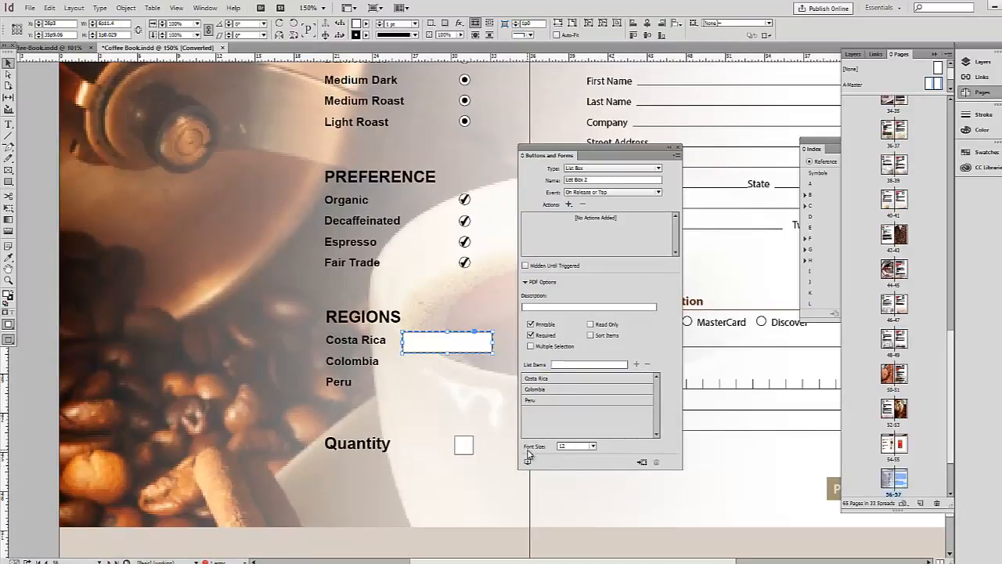
Delete the three region name lines and move the list box up under REGIONS.
{"action": "left_click", "coordinate": [371, 346]}
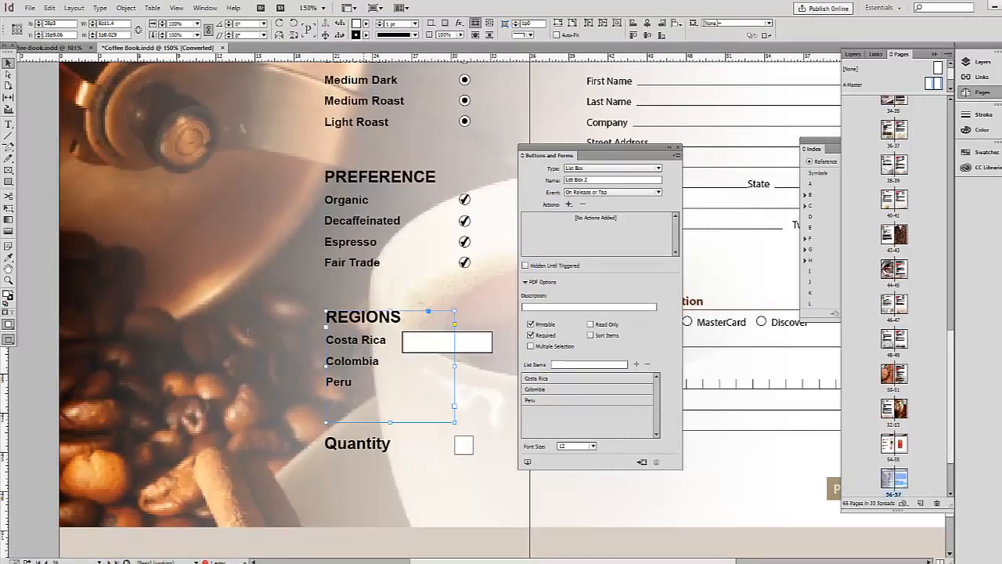
{"action": "left_click", "coordinate": [8, 124]}
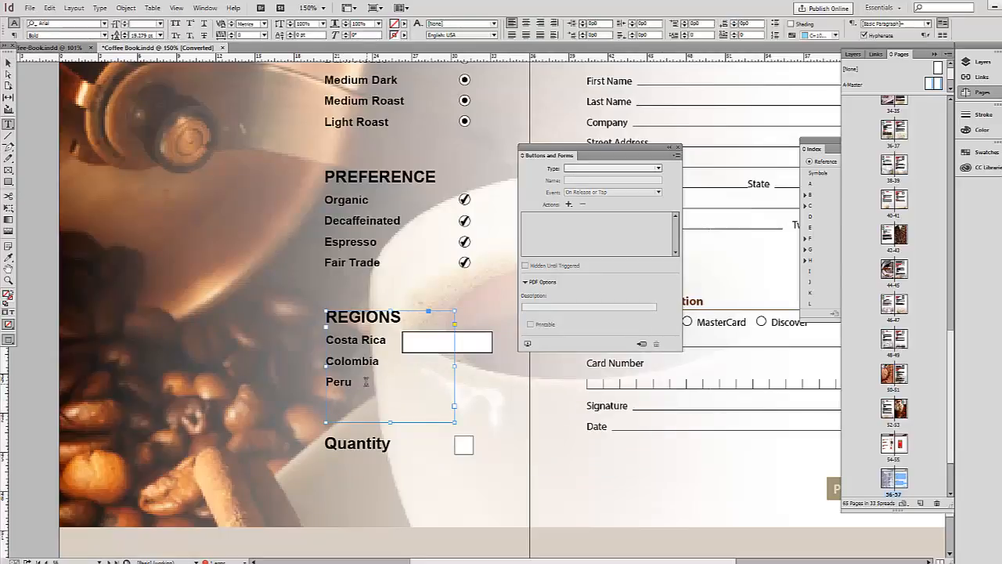
{"action": "left_click_drag", "start_coordinate": [365, 381], "coordinate": [313, 339]}
{"action": "key", "text": "Delete"}
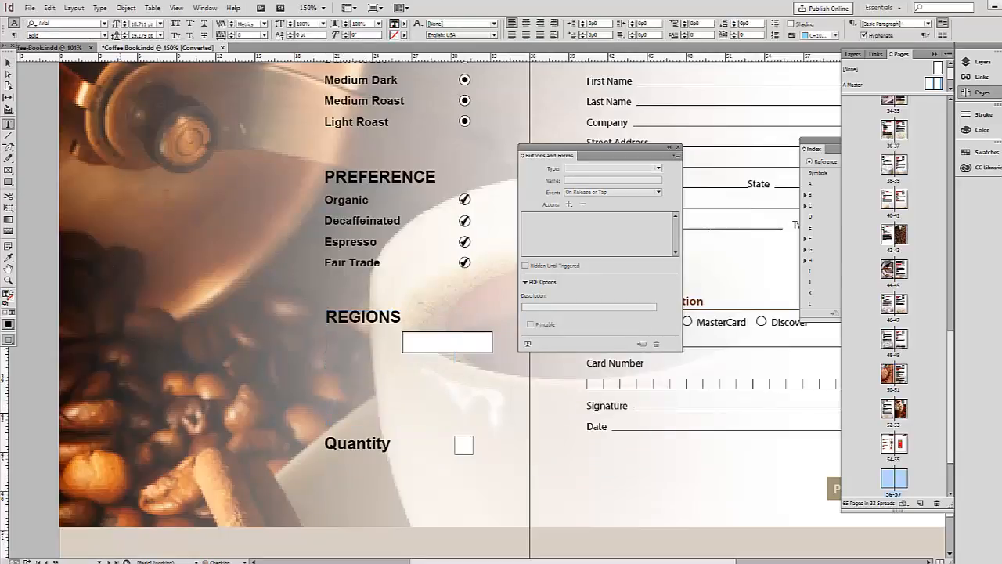
{"action": "left_click", "coordinate": [8, 63]}
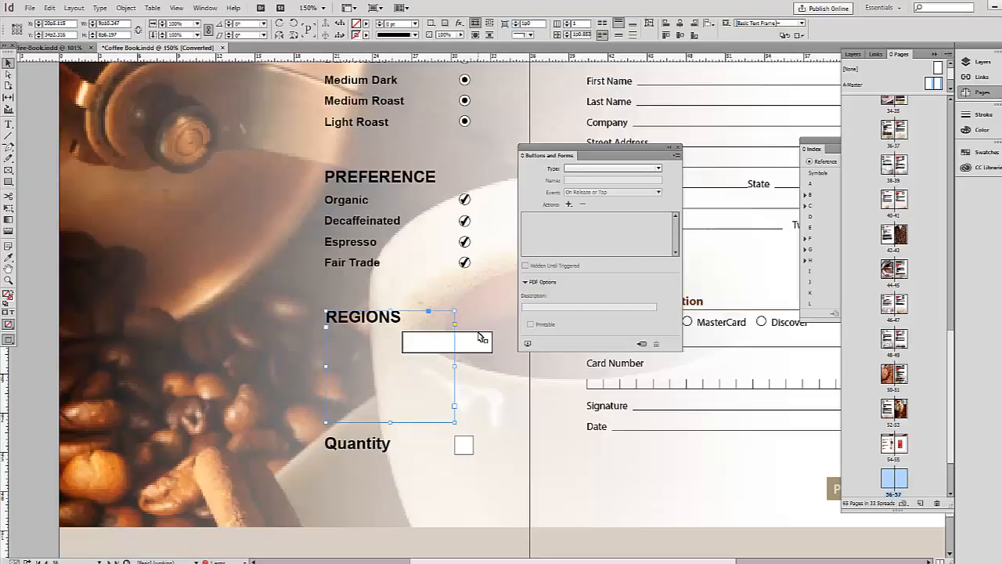
{"action": "left_click_drag", "start_coordinate": [478, 339], "coordinate": [417, 352]}
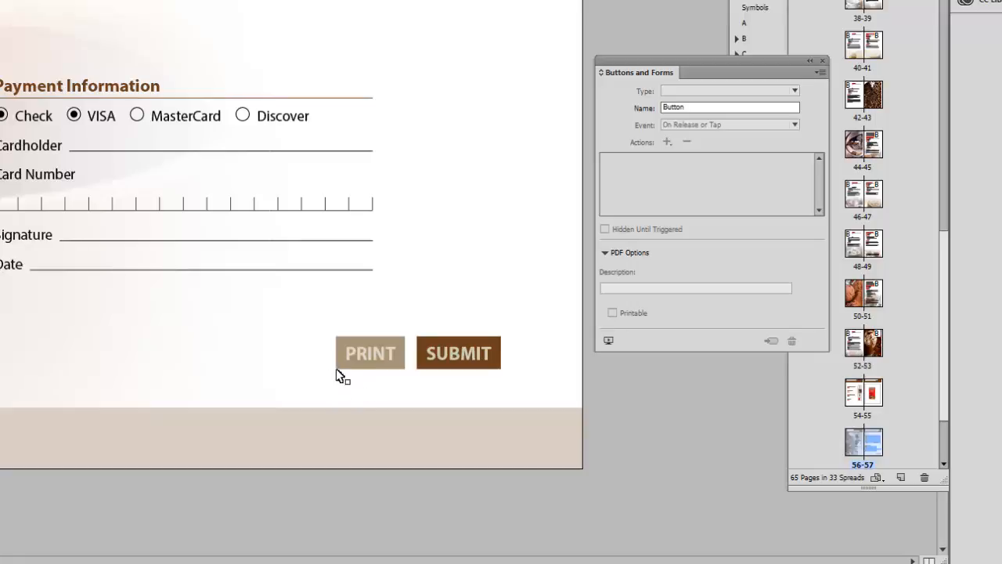
Preview the PRINT button's appearance states, then convert it back to a plain object.
{"action": "left_click", "coordinate": [336, 365]}
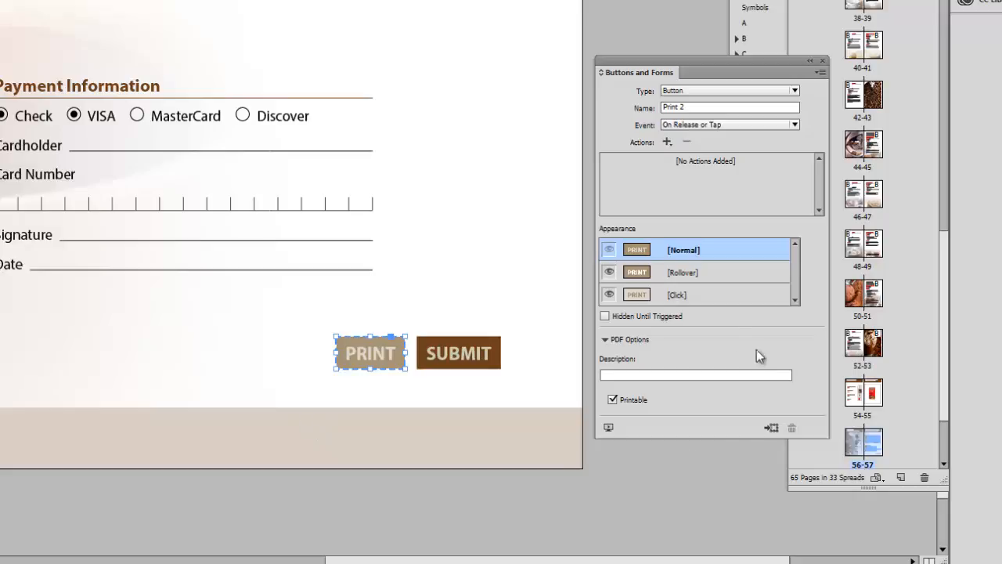
{"action": "left_click", "coordinate": [701, 285]}
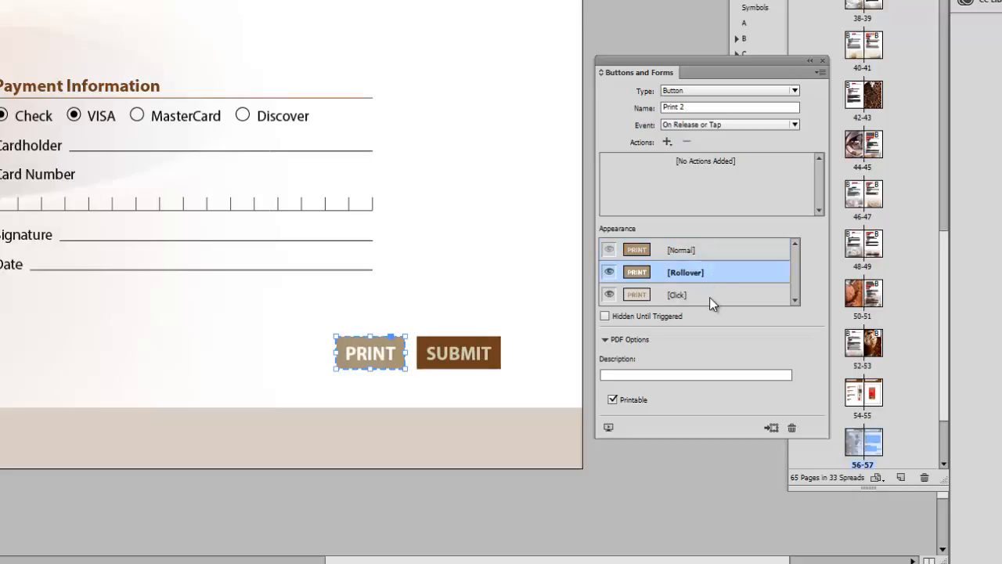
{"action": "left_click", "coordinate": [709, 296]}
{"action": "left_click", "coordinate": [712, 276]}
{"action": "left_click", "coordinate": [719, 251]}
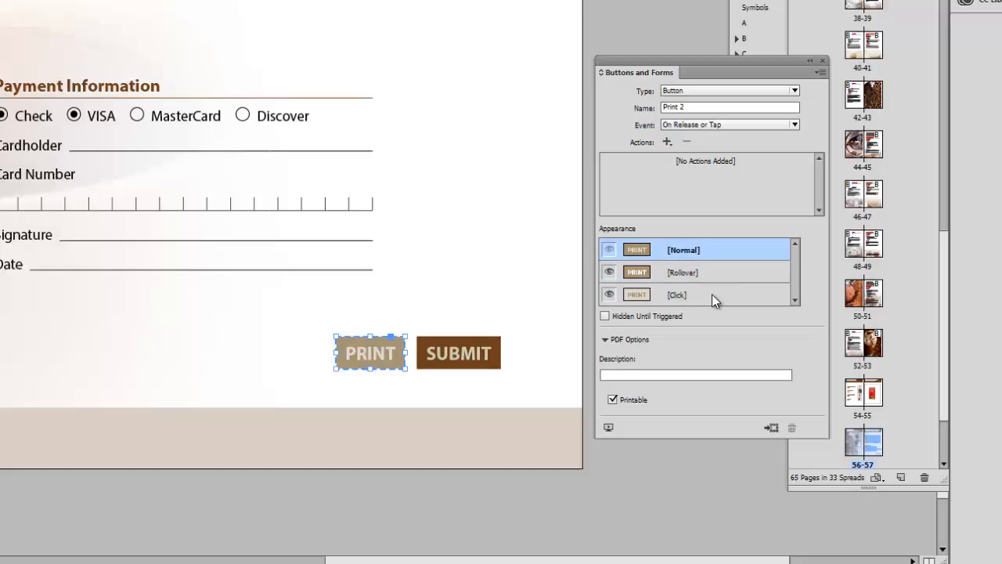
{"action": "left_click", "coordinate": [771, 429]}
{"action": "left_click", "coordinate": [421, 193]}
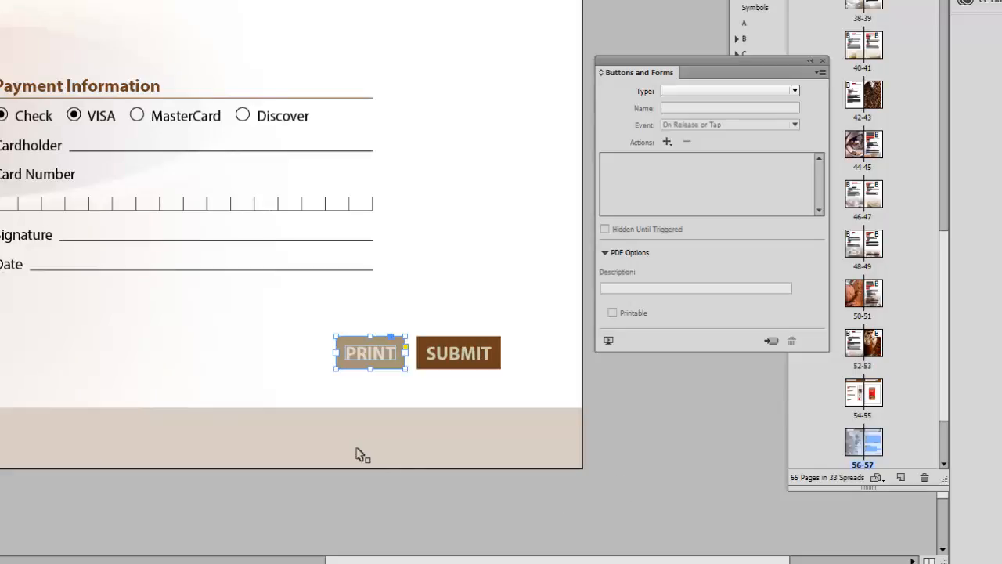
Rebuild PRINT as a button with Rollover and Click appearances and a Print Form action.
{"action": "left_click_drag", "start_coordinate": [696, 63], "coordinate": [656, 104]}
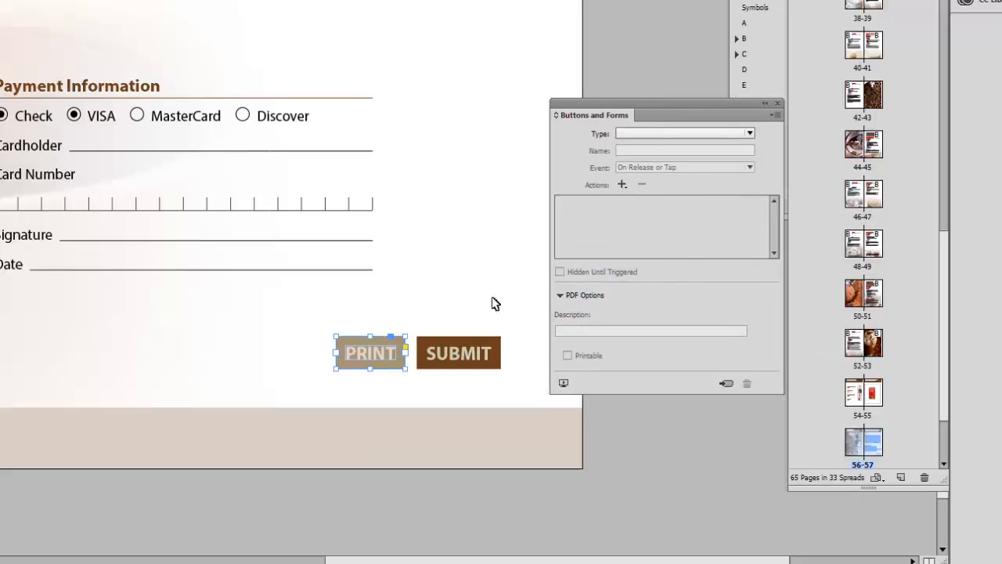
{"action": "left_click", "coordinate": [726, 383]}
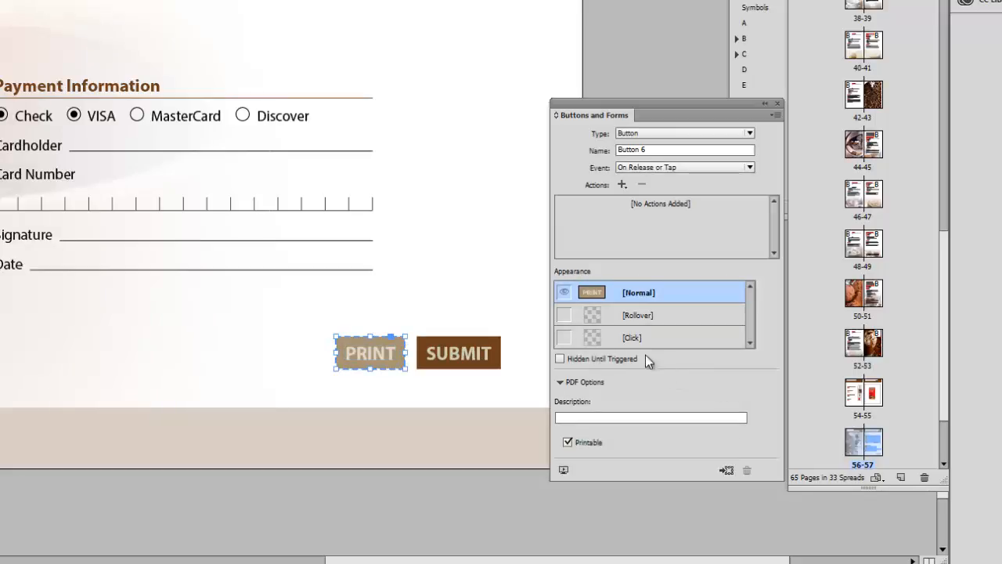
{"action": "left_click", "coordinate": [671, 318]}
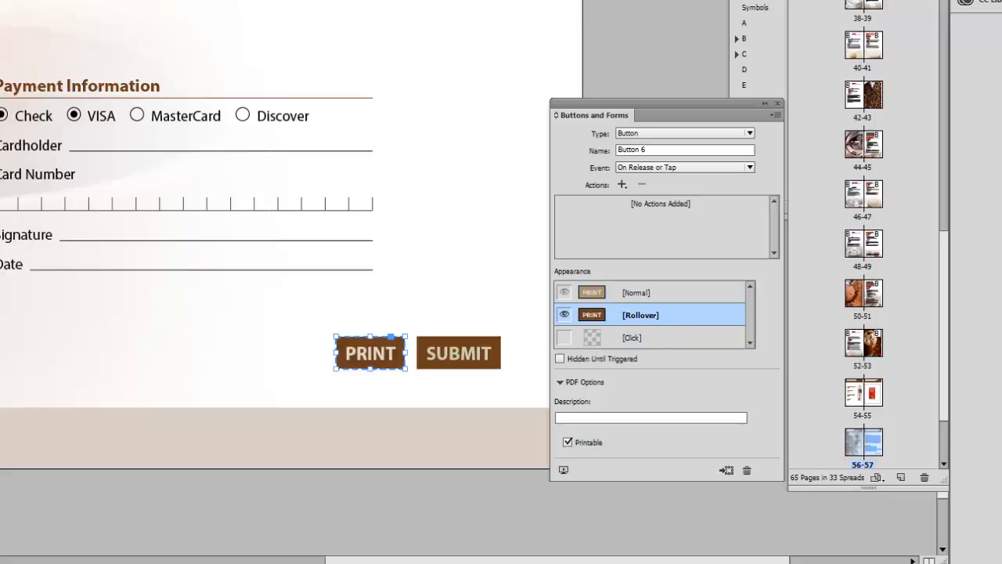
{"action": "left_click", "coordinate": [671, 338]}
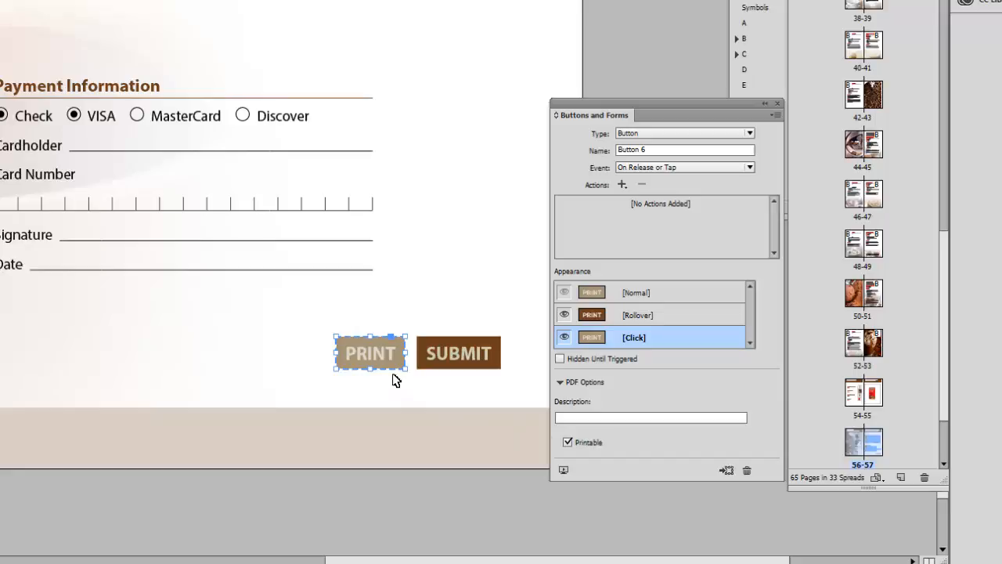
{"action": "left_click", "coordinate": [683, 294]}
{"action": "left_click", "coordinate": [688, 314]}
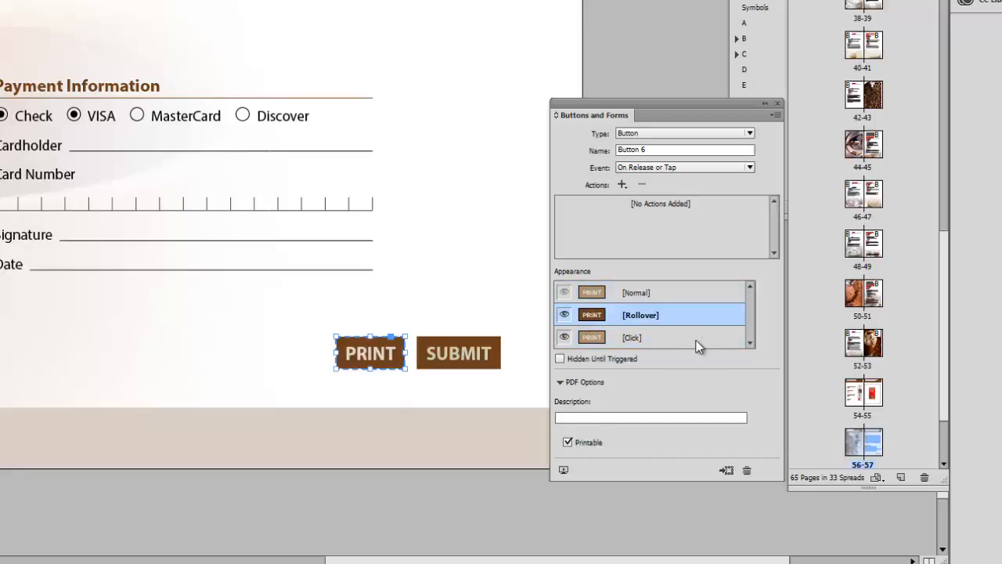
{"action": "left_click", "coordinate": [696, 339]}
{"action": "left_click", "coordinate": [691, 302]}
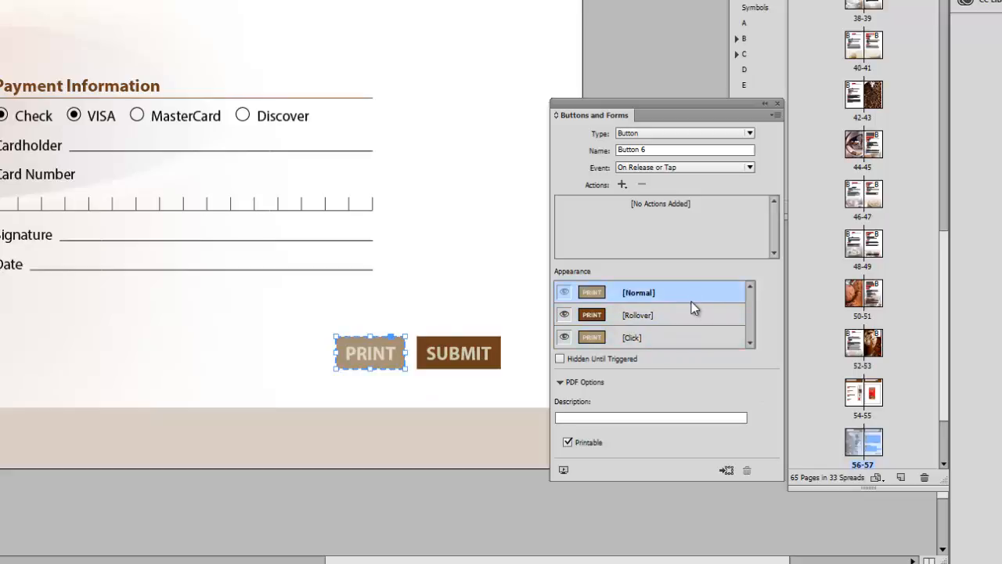
{"action": "left_click", "coordinate": [622, 186]}
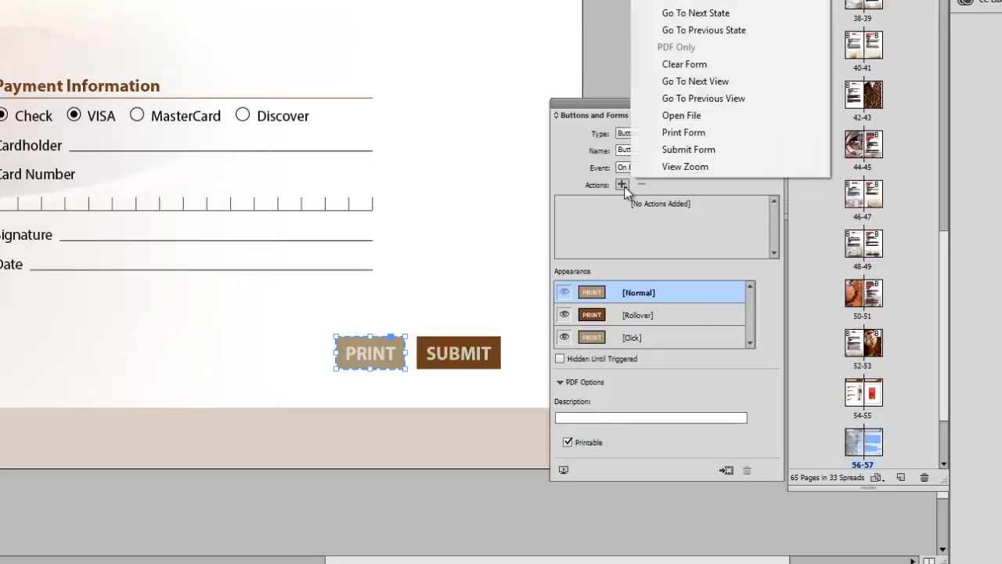
{"action": "left_click", "coordinate": [692, 132]}
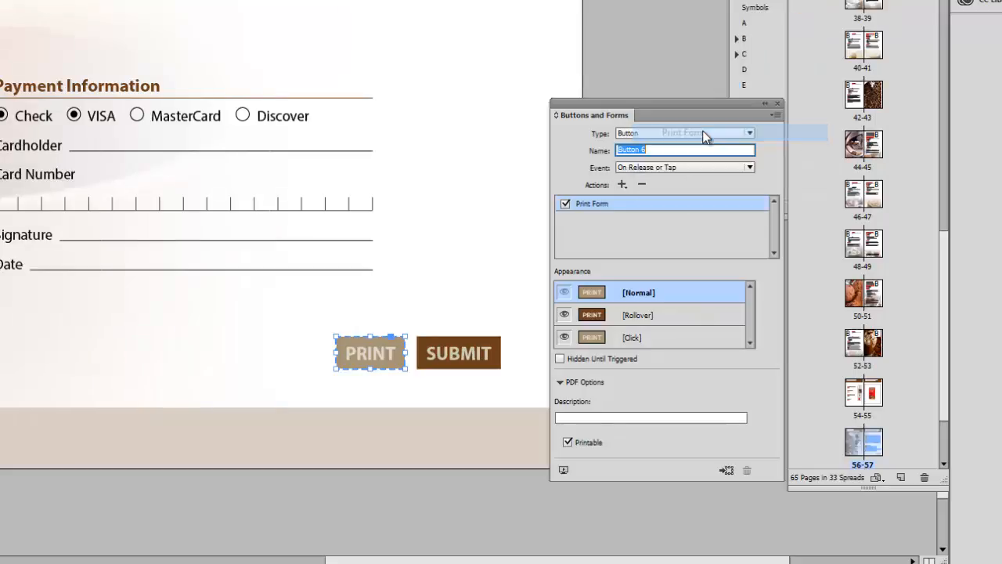
Preview the SUBMIT button's Rollover and Click looks and give it a Submit Form action.
{"action": "left_click", "coordinate": [499, 362]}
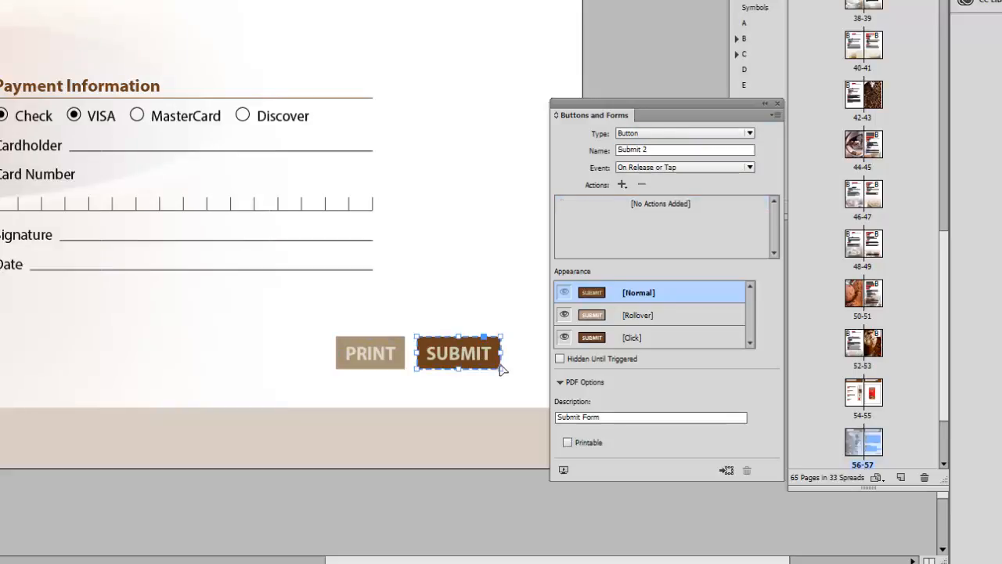
{"action": "left_click", "coordinate": [645, 316]}
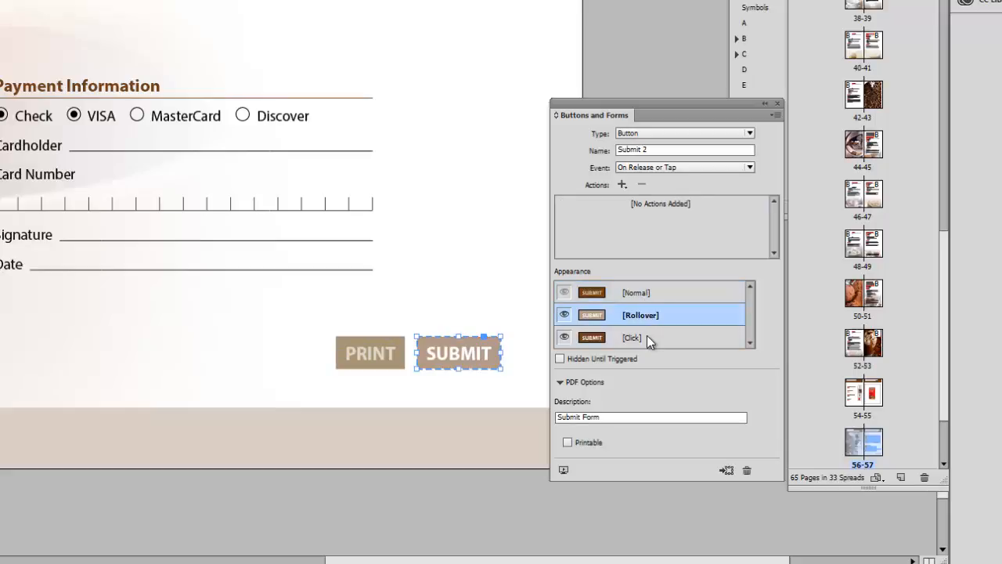
{"action": "left_click", "coordinate": [647, 336]}
{"action": "left_click", "coordinate": [660, 316]}
{"action": "left_click", "coordinate": [662, 292]}
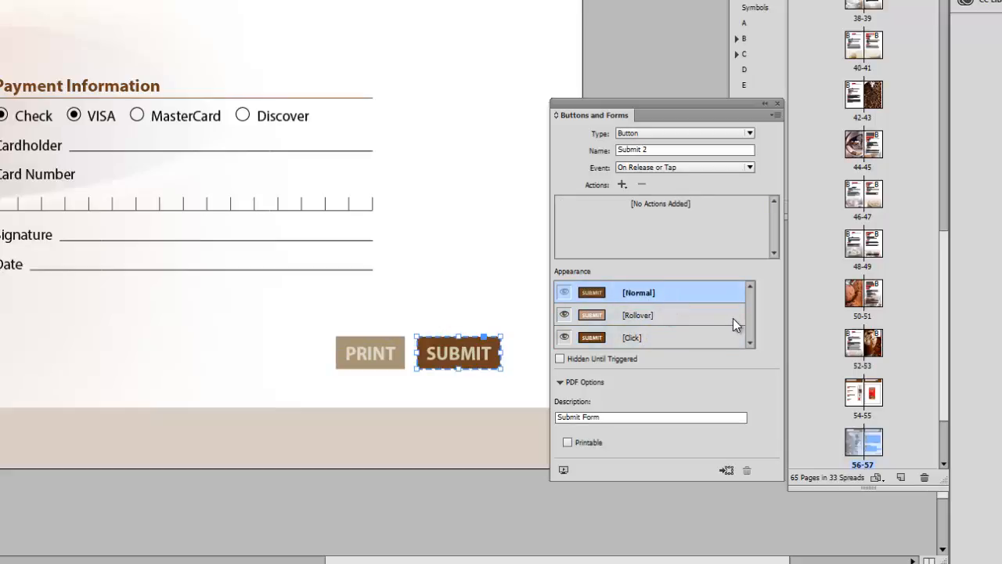
{"action": "left_click", "coordinate": [622, 185]}
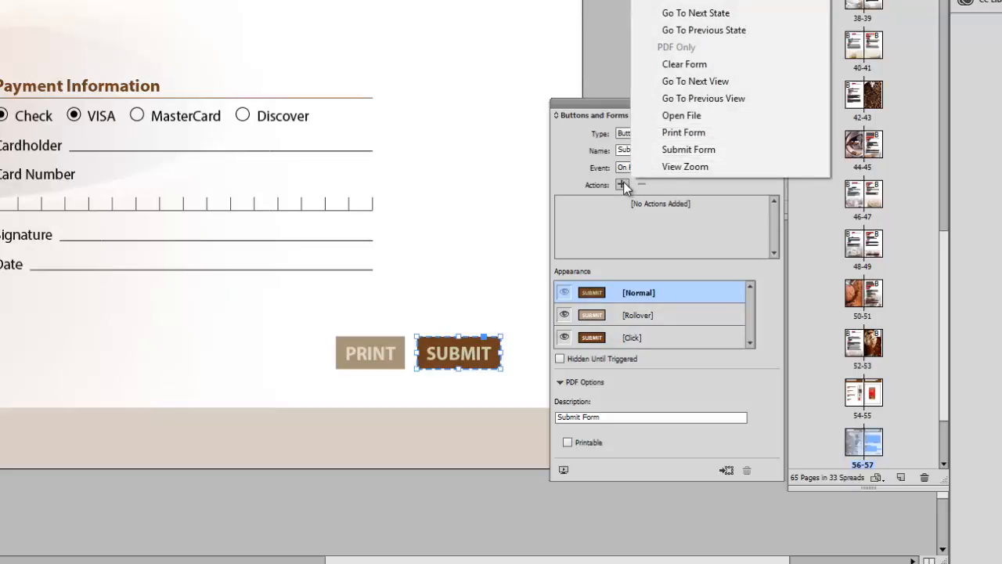
{"action": "left_click", "coordinate": [702, 149]}
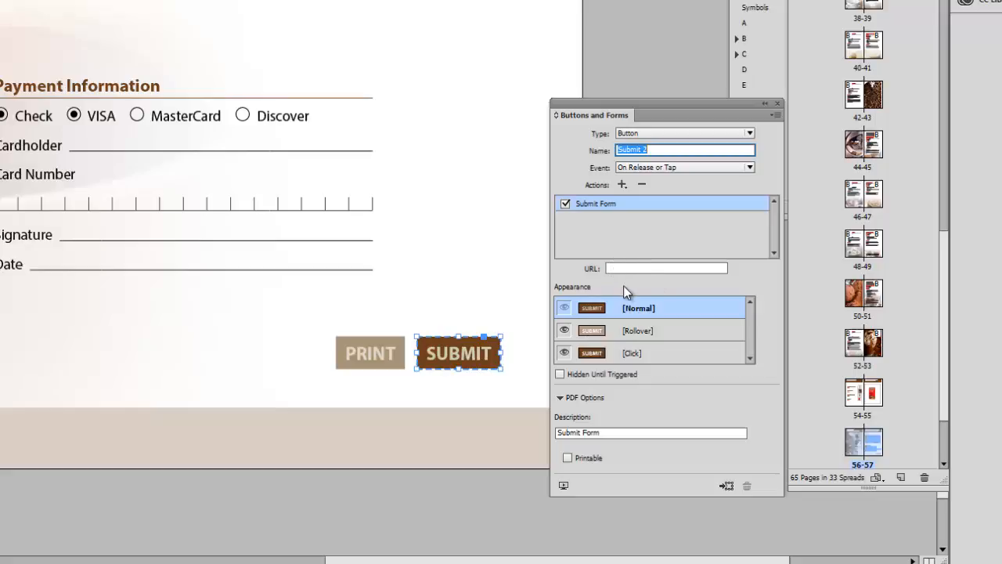
Enter the recipient's mailto: e-mail address as the submission URL.
{"action": "left_click", "coordinate": [623, 268]}
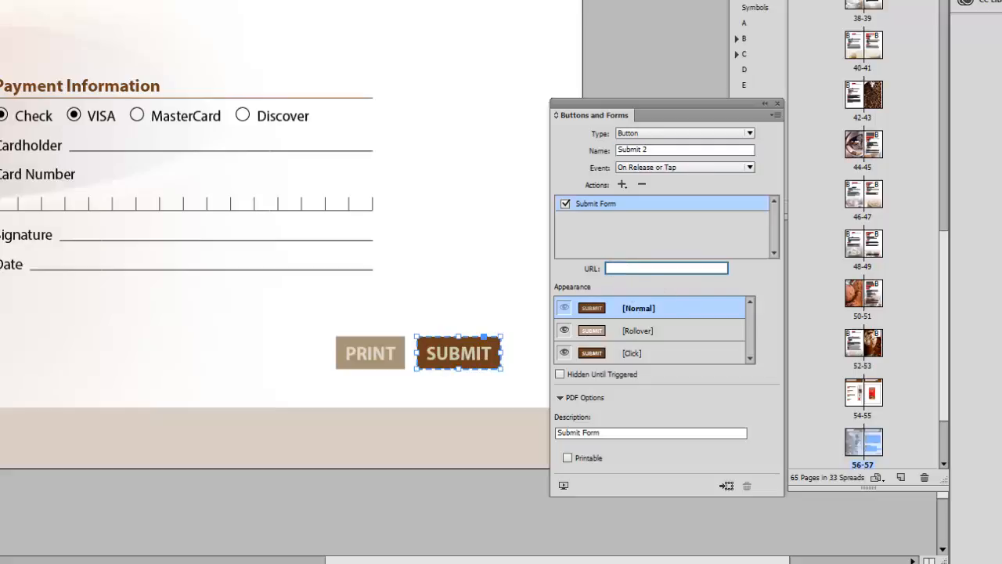
{"action": "type", "text": "mailto"}
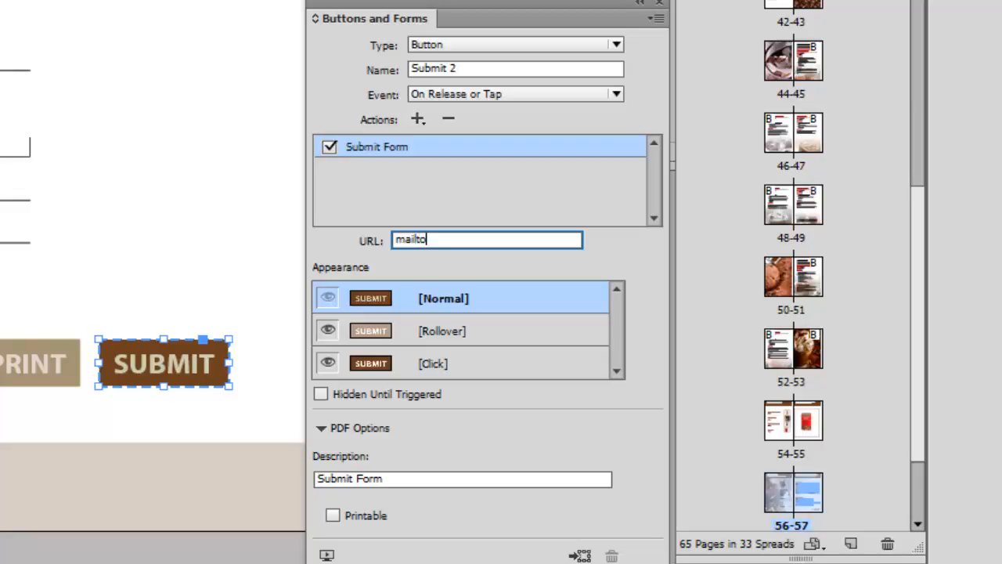
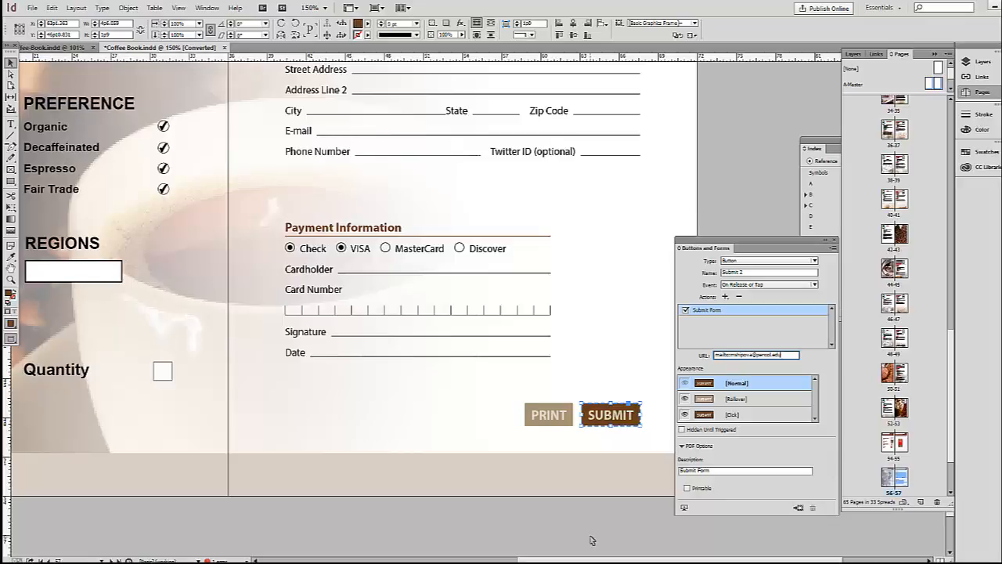
Export as interactive PDF 'Coffee Book.pdf', replacing the existing file, with default export settings.
{"action": "left_click", "coordinate": [32, 8]}
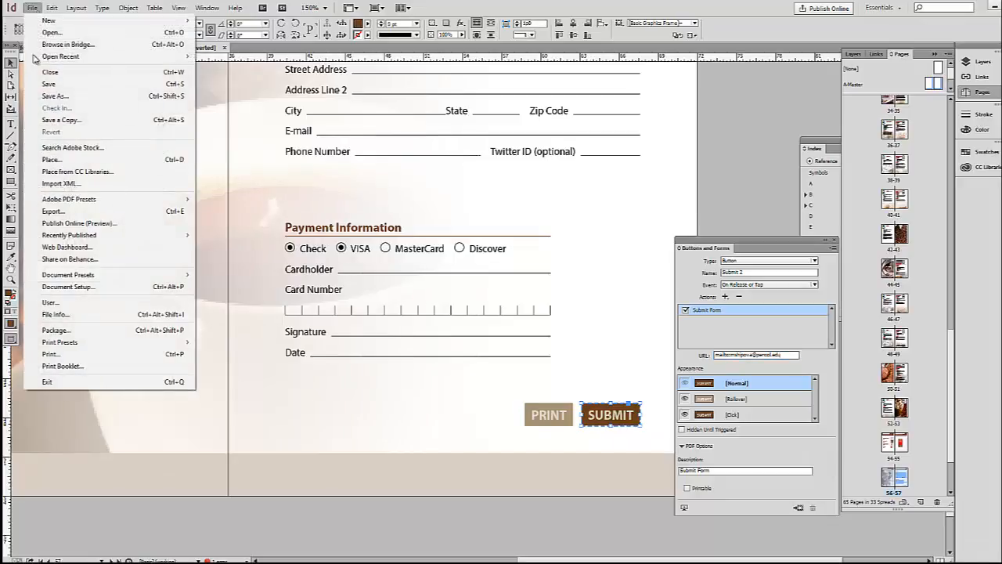
{"action": "left_click", "coordinate": [53, 210]}
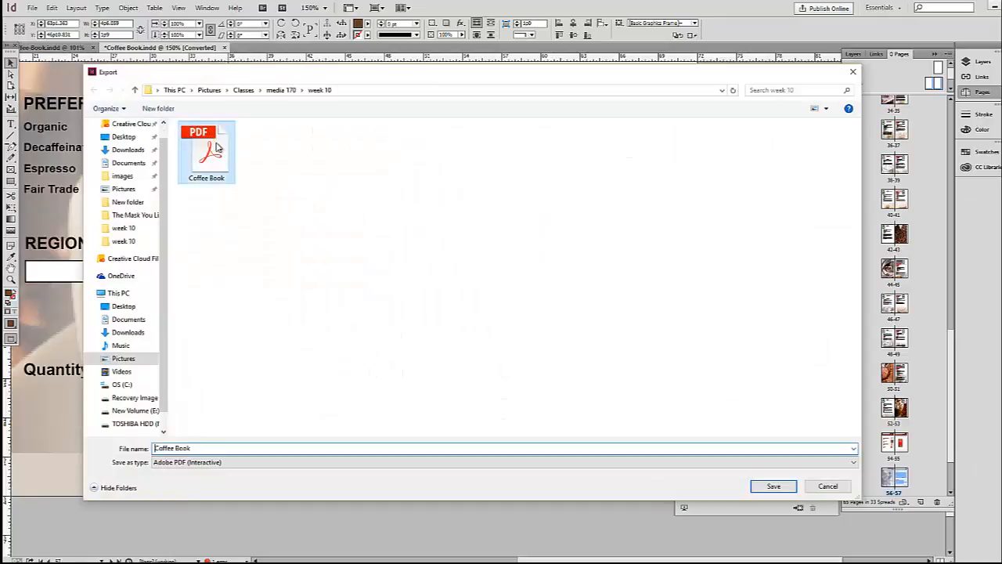
{"action": "left_click", "coordinate": [771, 485]}
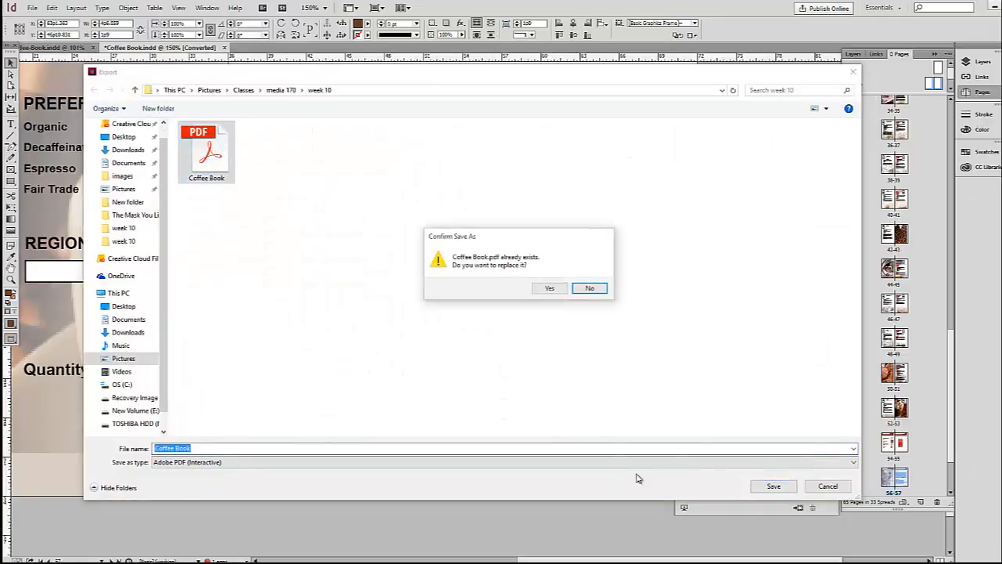
{"action": "left_click", "coordinate": [549, 288]}
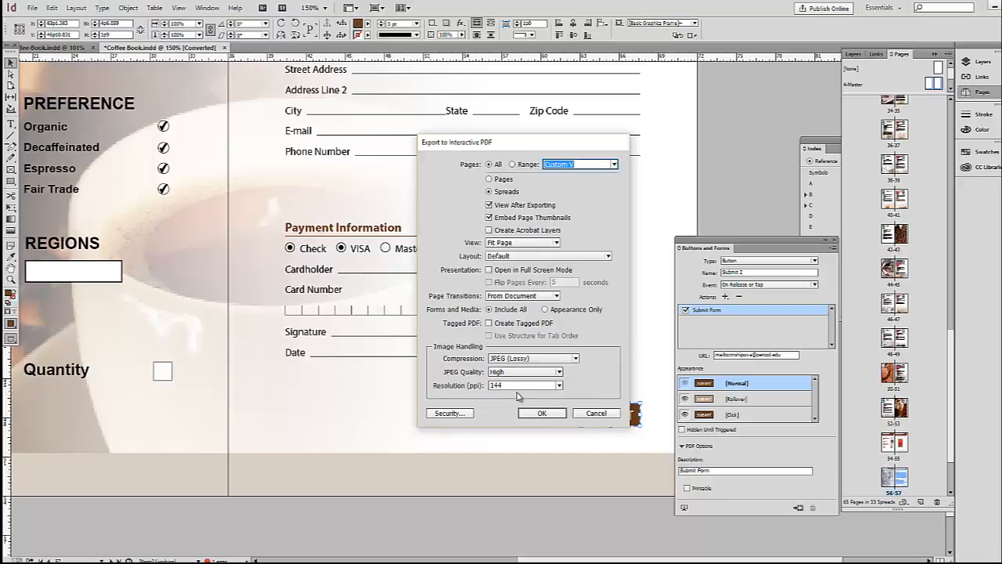
{"action": "left_click", "coordinate": [542, 412]}
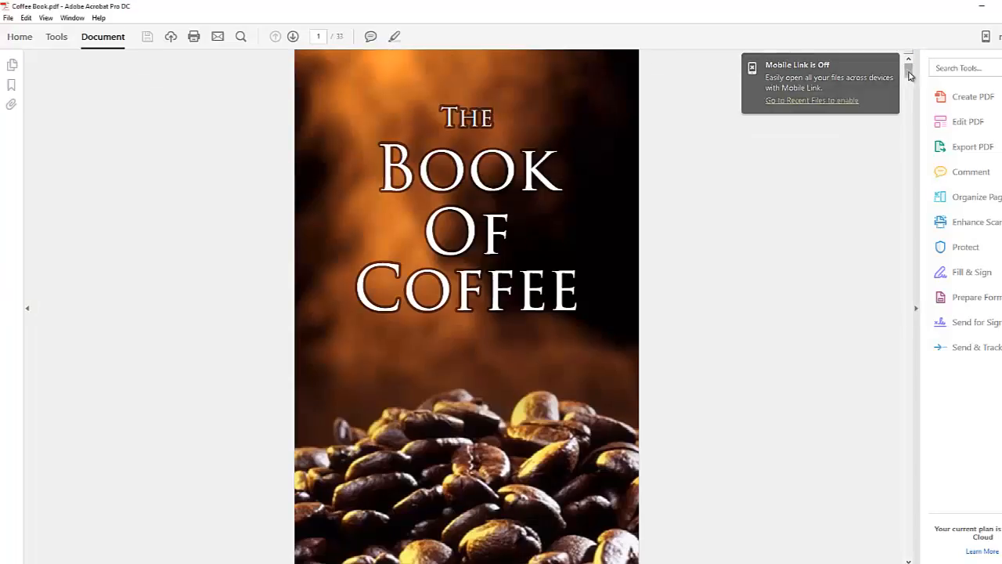
{"action": "left_click_drag", "start_coordinate": [908, 74], "coordinate": [926, 520]}
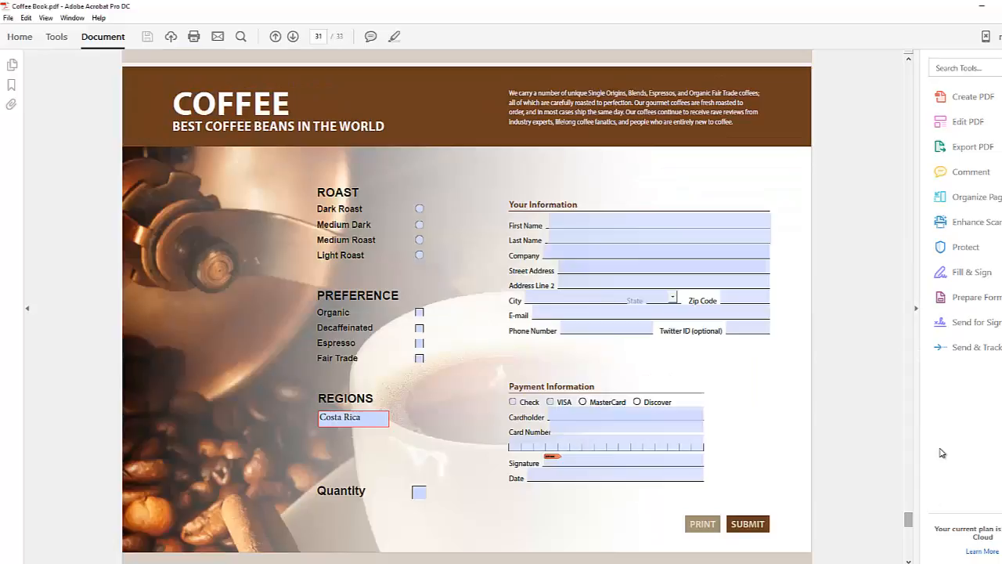
Choose Dark Roast, tick Organic, step through the Regions list and enter quantity 2.
{"action": "left_click", "coordinate": [420, 209]}
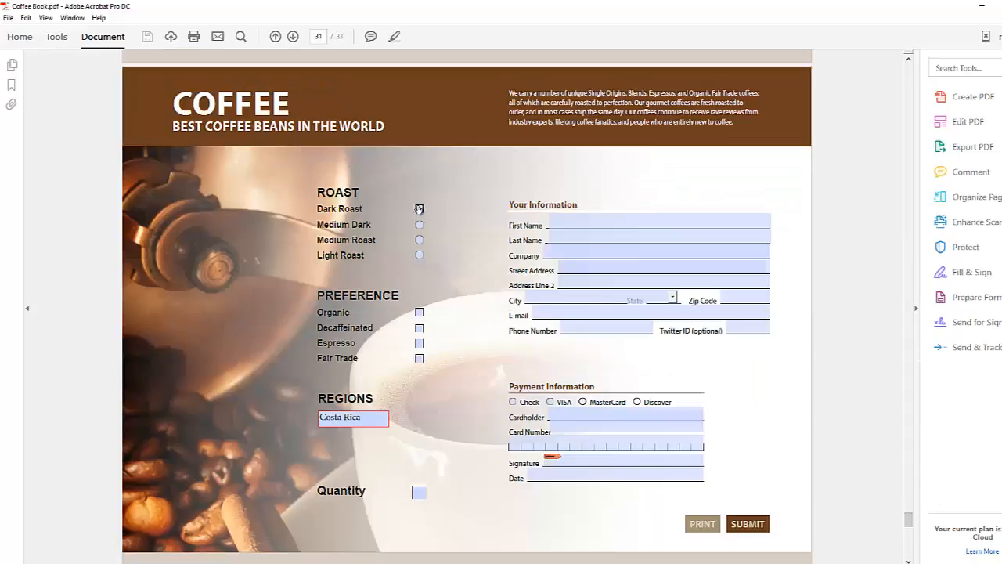
{"action": "left_click", "coordinate": [420, 312]}
{"action": "left_click", "coordinate": [598, 315]}
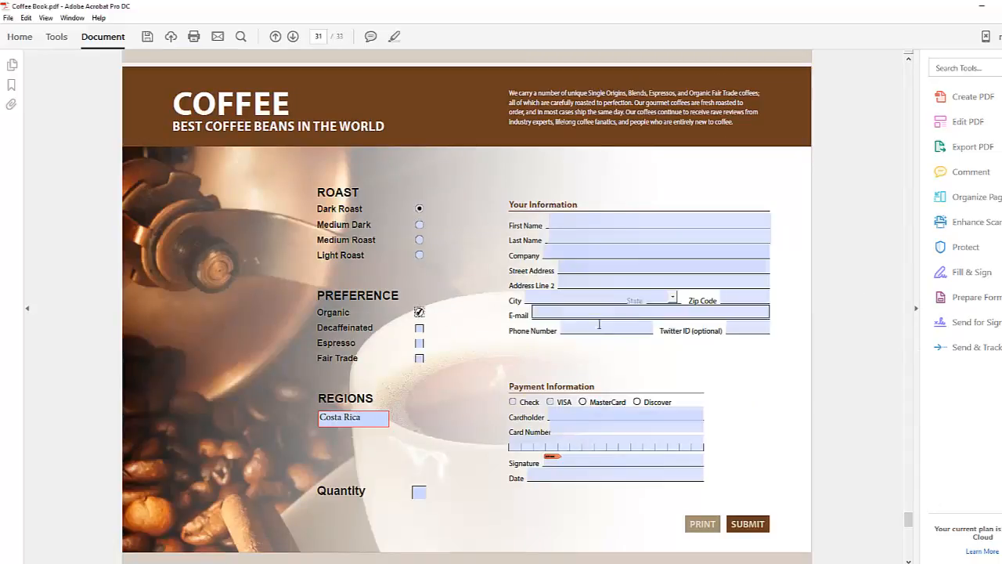
{"action": "left_click", "coordinate": [361, 420]}
{"action": "left_click", "coordinate": [383, 416]}
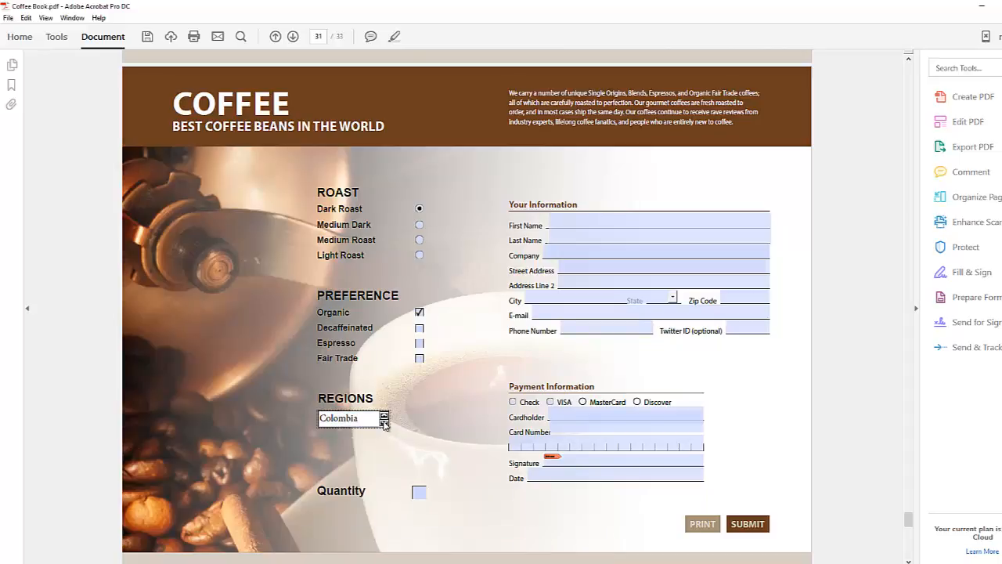
{"action": "left_click", "coordinate": [383, 416]}
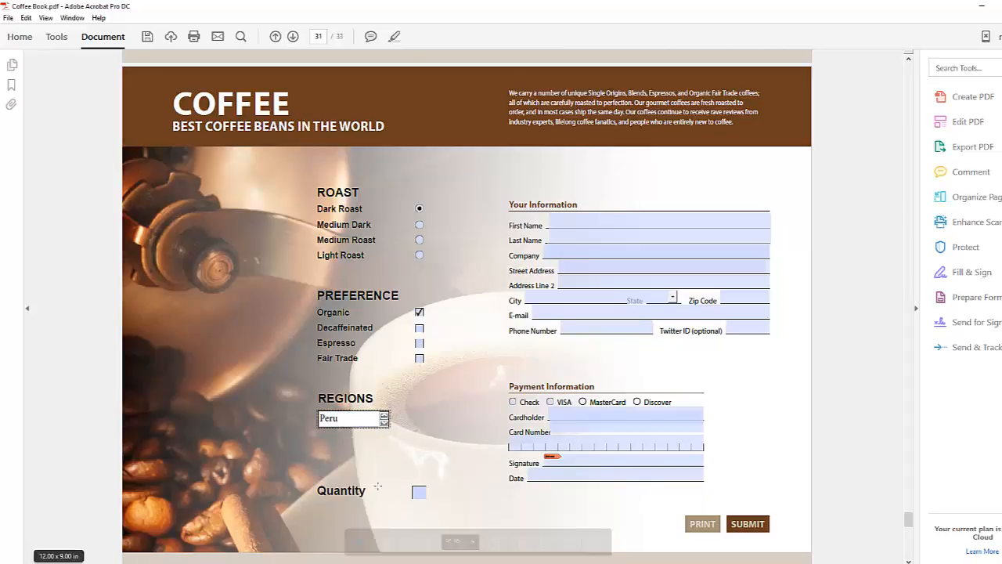
{"action": "left_click", "coordinate": [419, 492]}
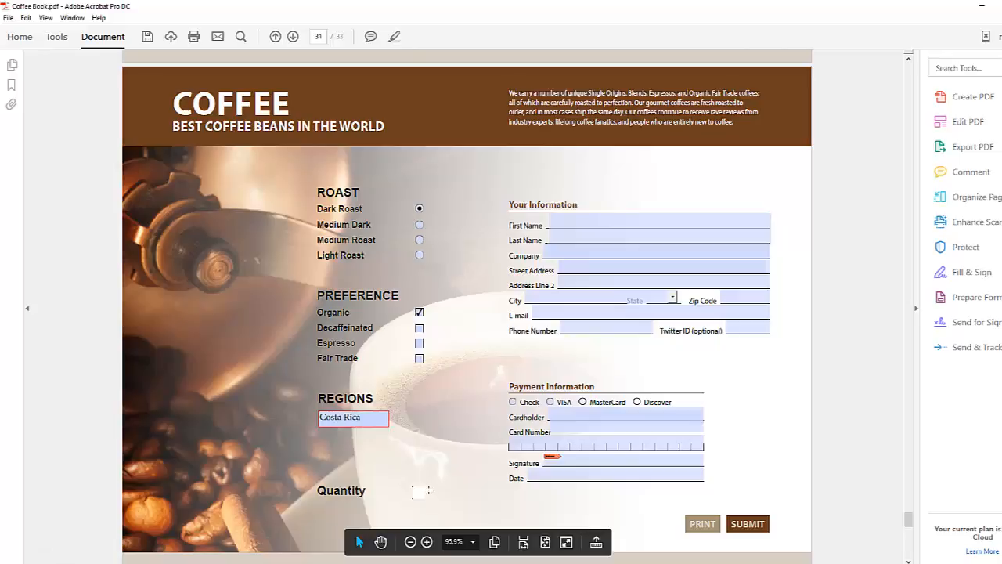
{"action": "type", "text": "2"}
Type a first name, then test the PRINT button and cancel the Print dialog.
{"action": "left_click", "coordinate": [569, 221]}
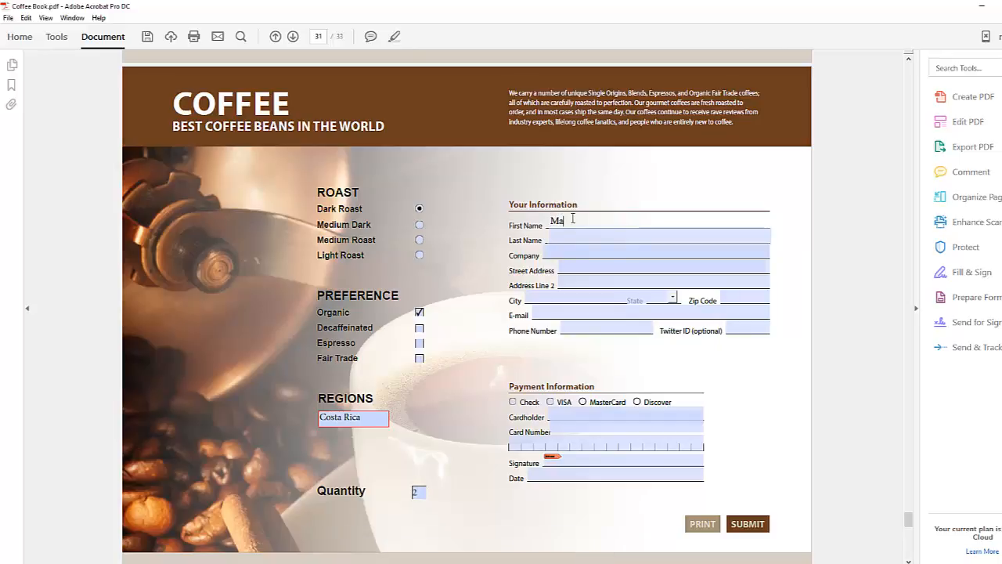
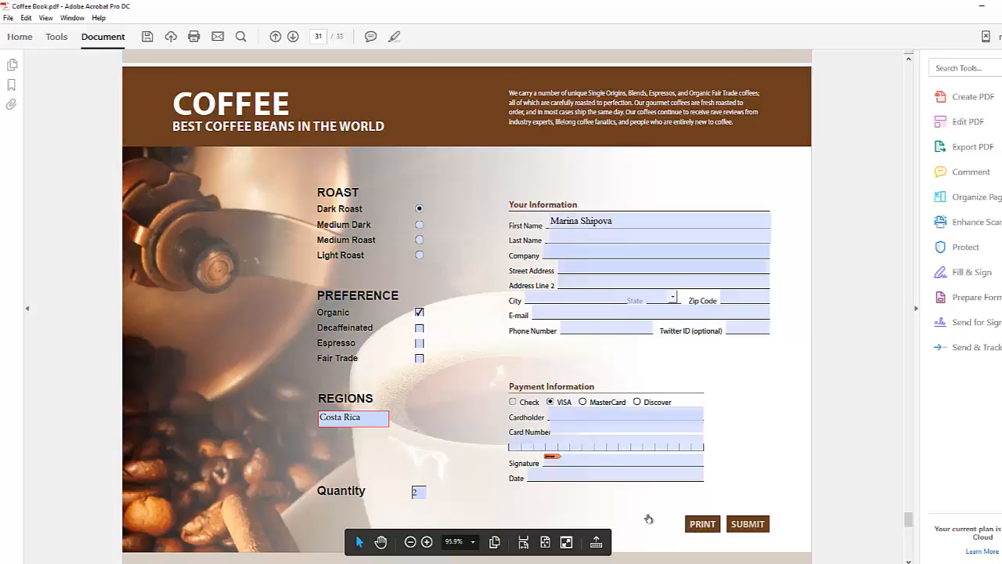
{"action": "left_click", "coordinate": [701, 523]}
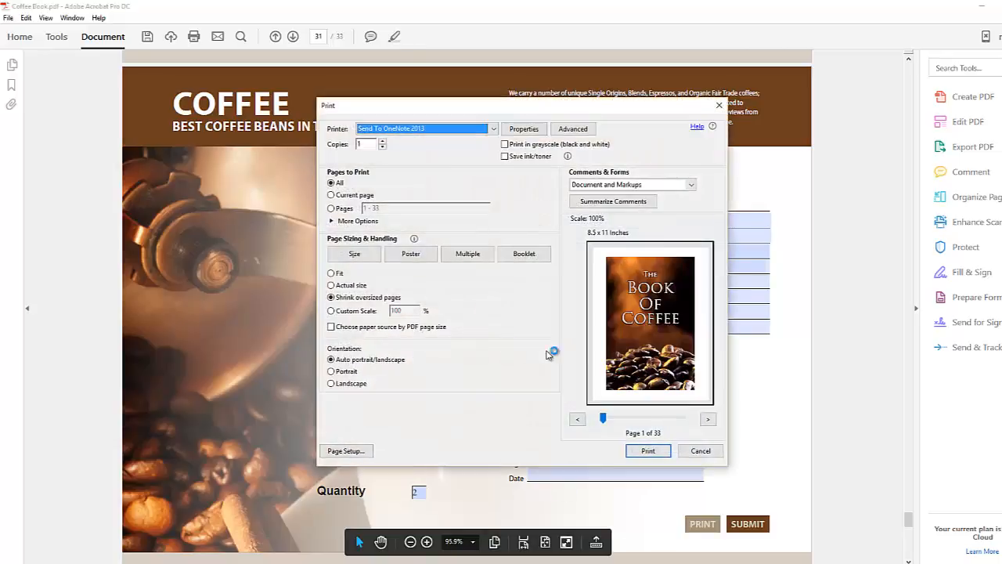
{"action": "left_click", "coordinate": [709, 451]}
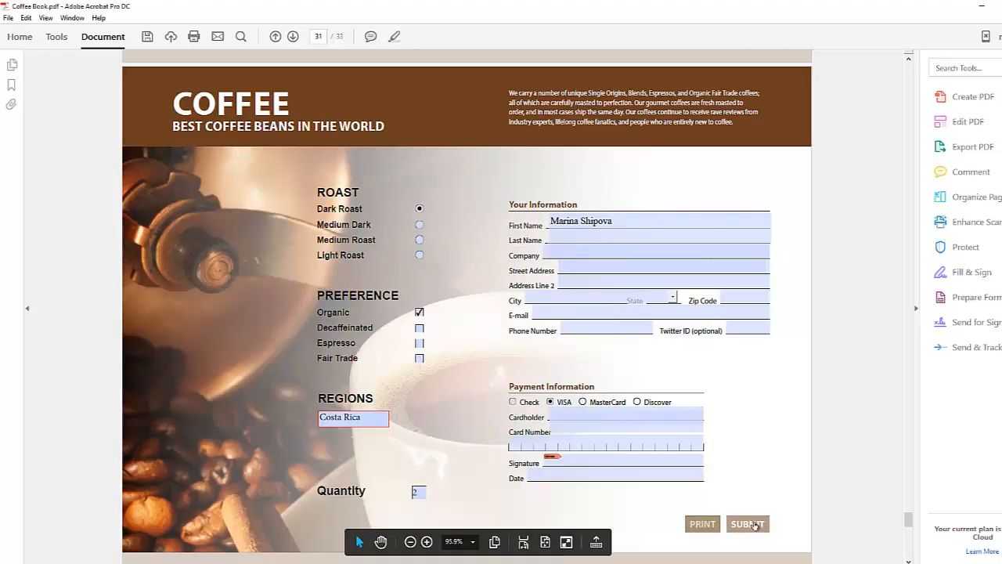